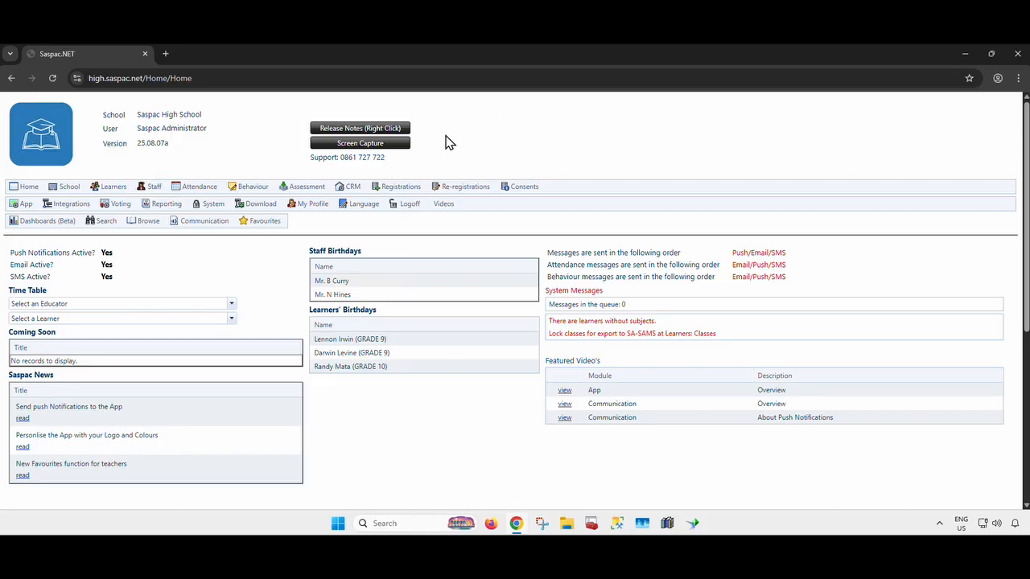
Open the learner list under Subjects and Marks in the Marks module and look through the first page of learners
mouse_move(314, 190)
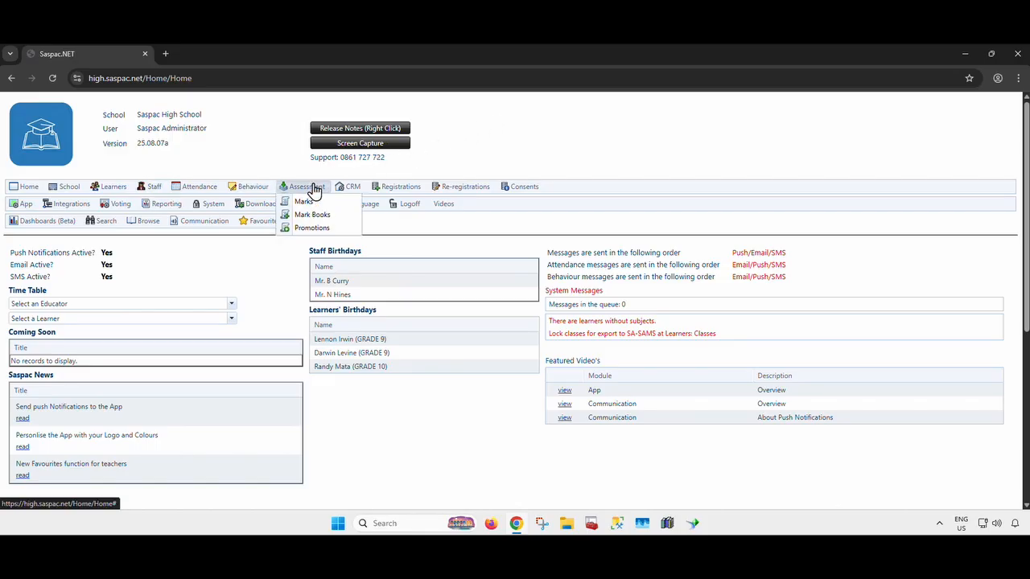
left_click(311, 206)
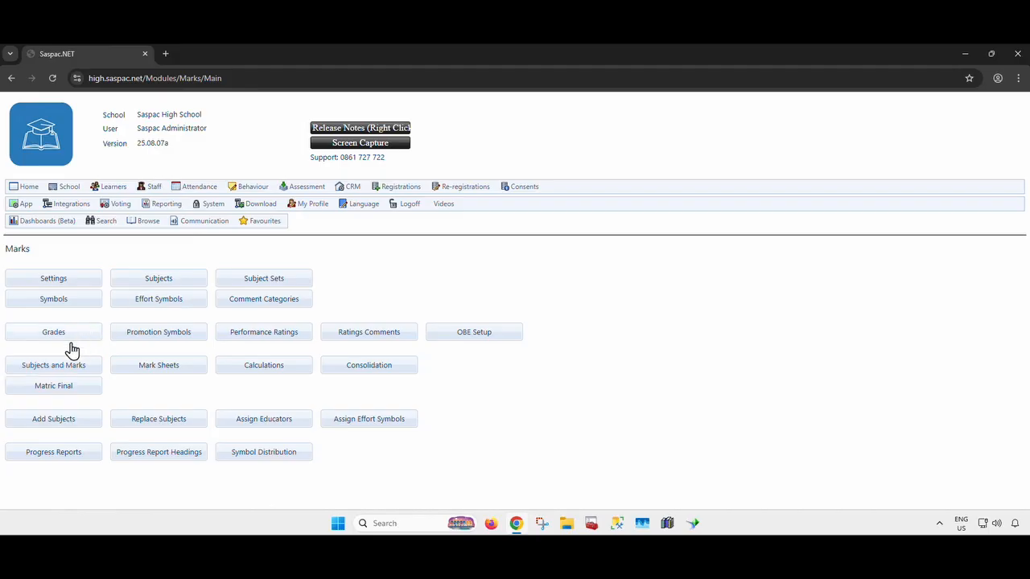
left_click(40, 367)
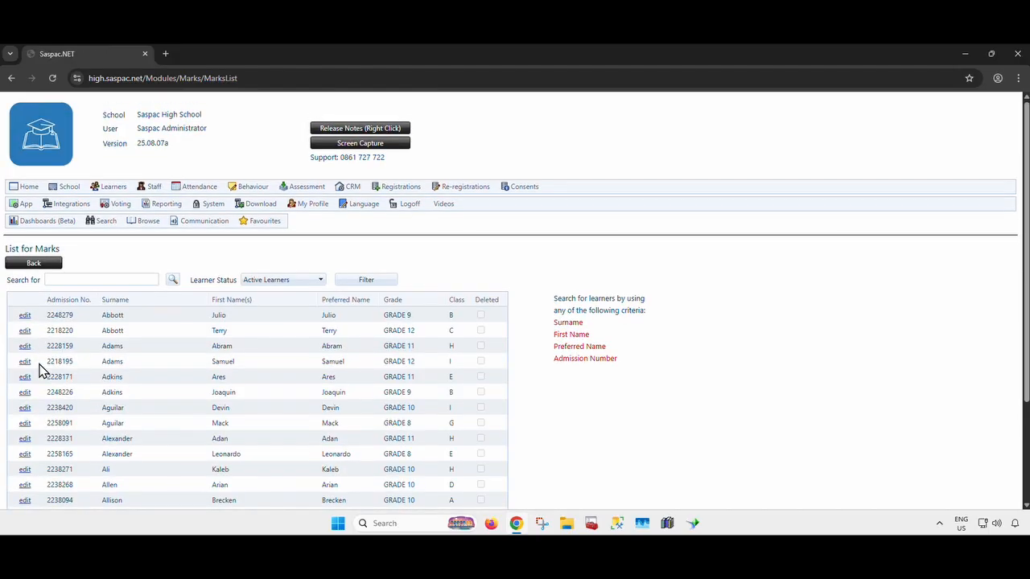
scroll(40, 370, "down", 3)
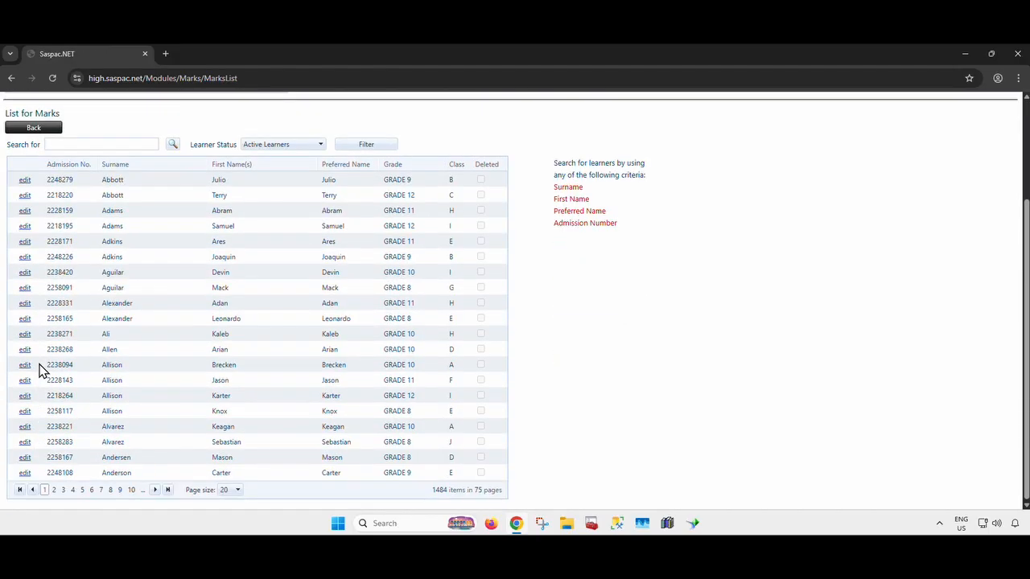
scroll(40, 370, "up", 3)
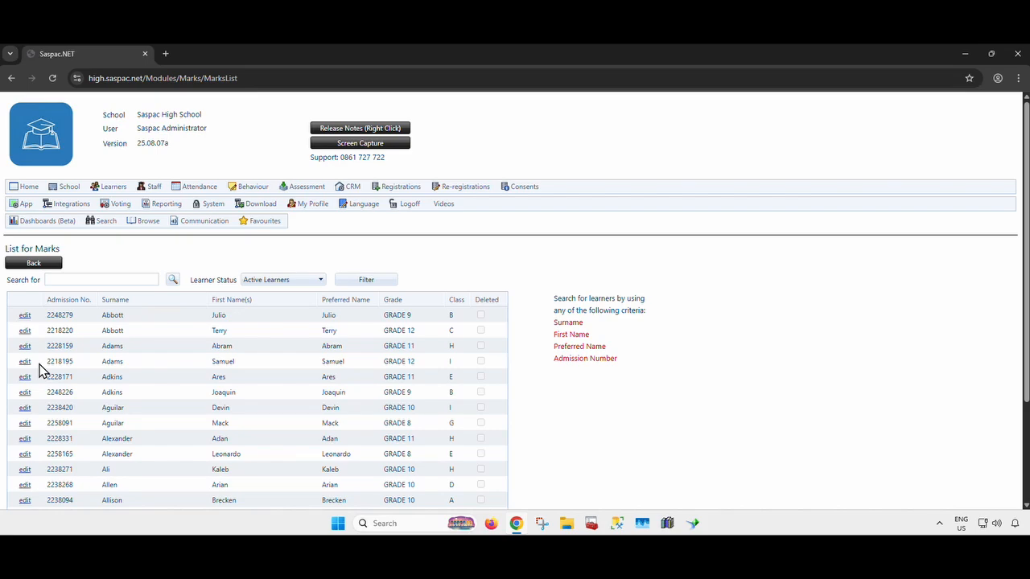
Filter the active learners by Learners Details.Grade equal to GRADE 8 and apply the filter
left_click(370, 280)
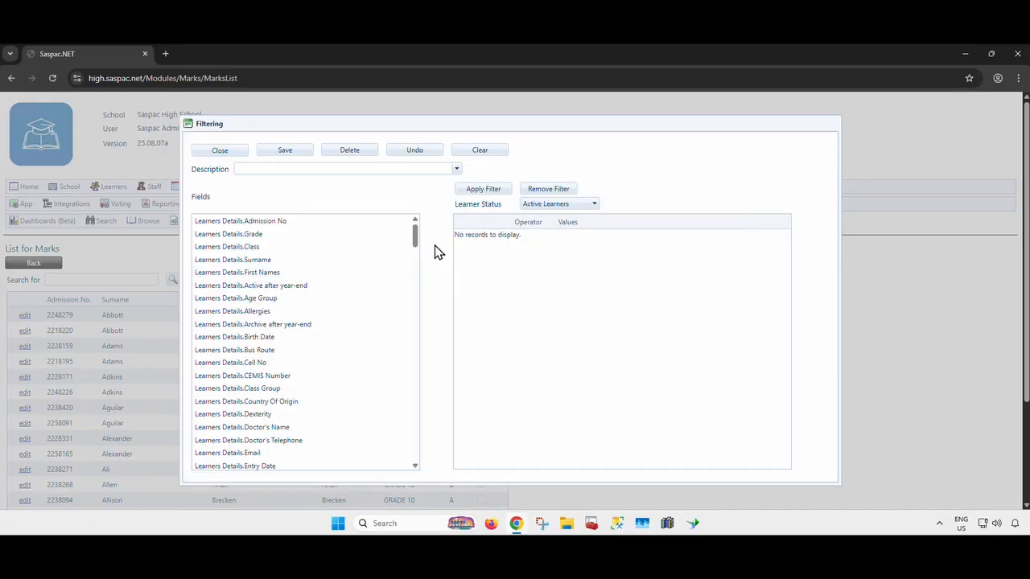
left_click(293, 234)
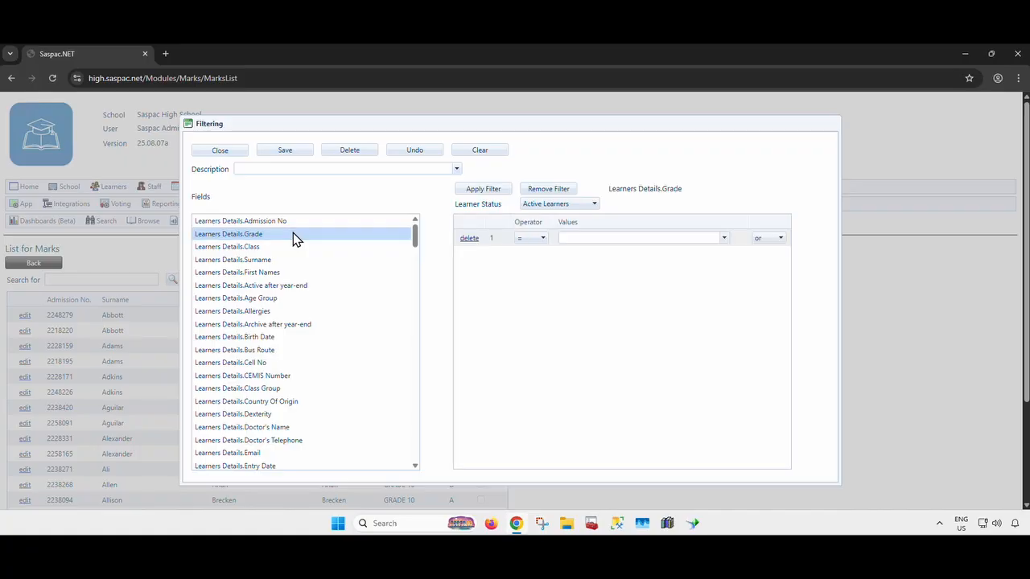
left_click(723, 238)
left_click(622, 295)
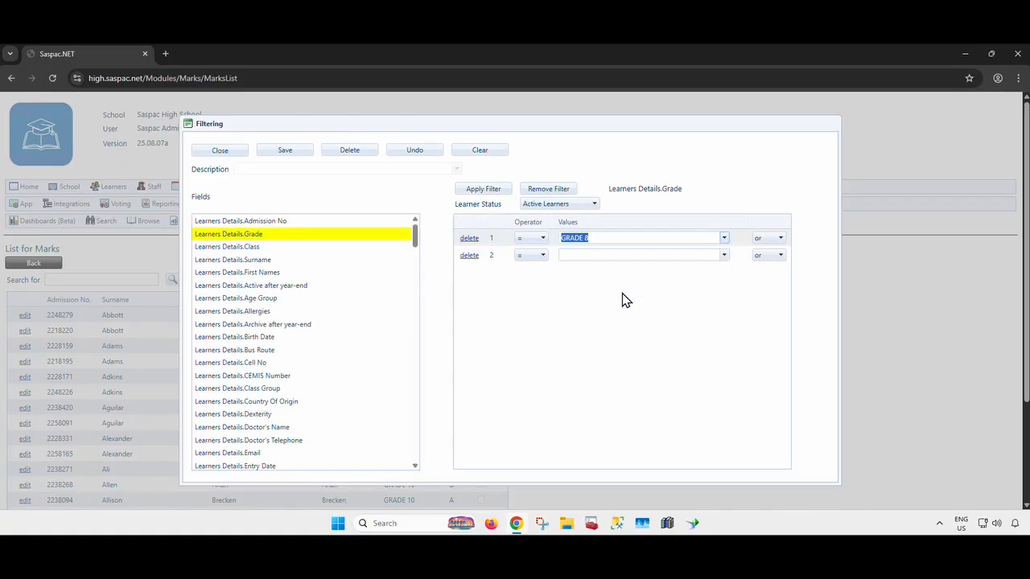
left_click(496, 191)
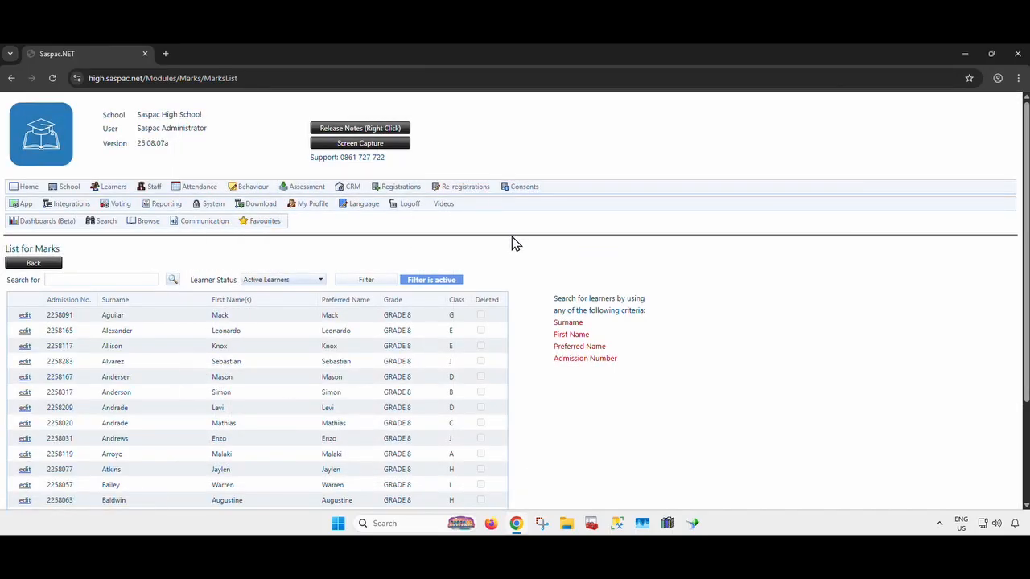
Open the fourth listed Grade 8 learner's marks record, review the subjects, educators and marks, and return to the learner list
left_click(27, 364)
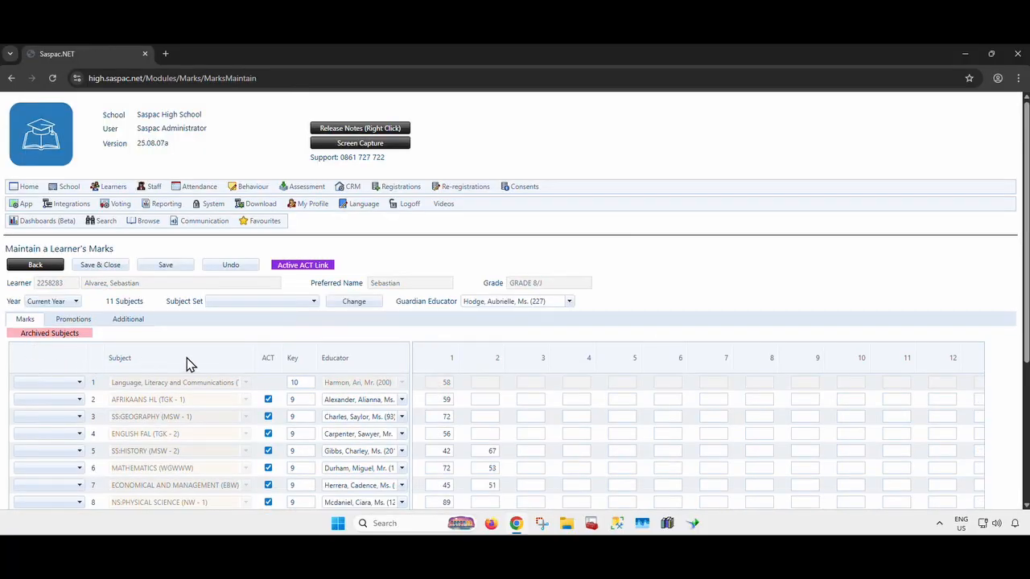
scroll(374, 338, "down", 2)
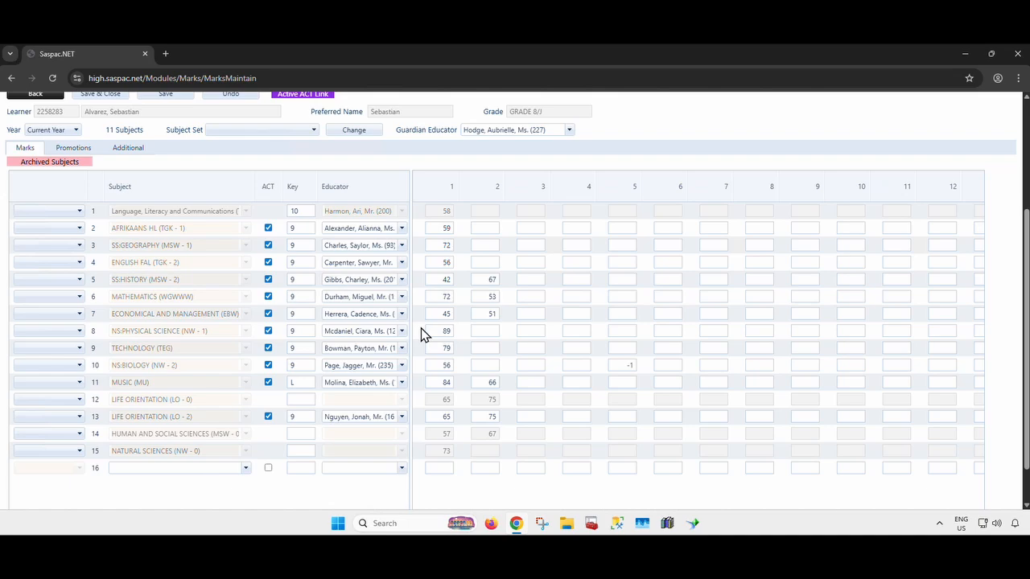
scroll(425, 335, "up", 2)
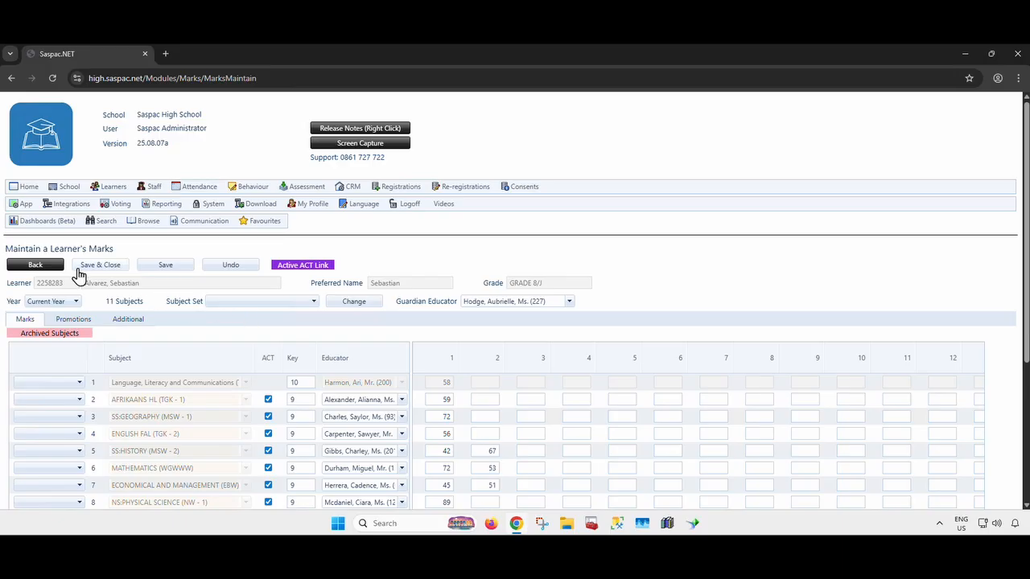
left_click(50, 267)
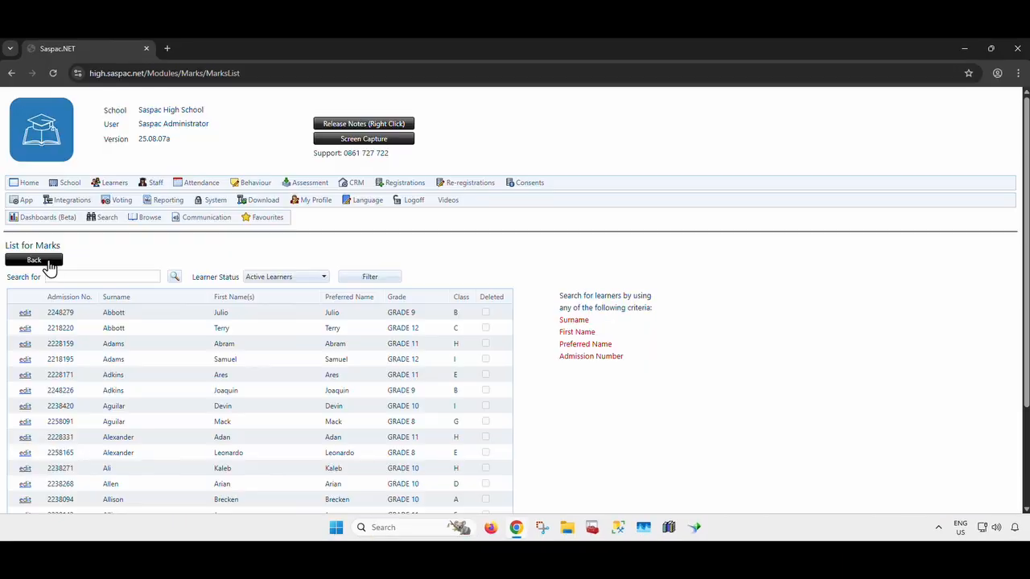
Search the marks list by the new Grade 8 D learner's admission number and open that learner's marks record
left_click(105, 277)
left_click(121, 299)
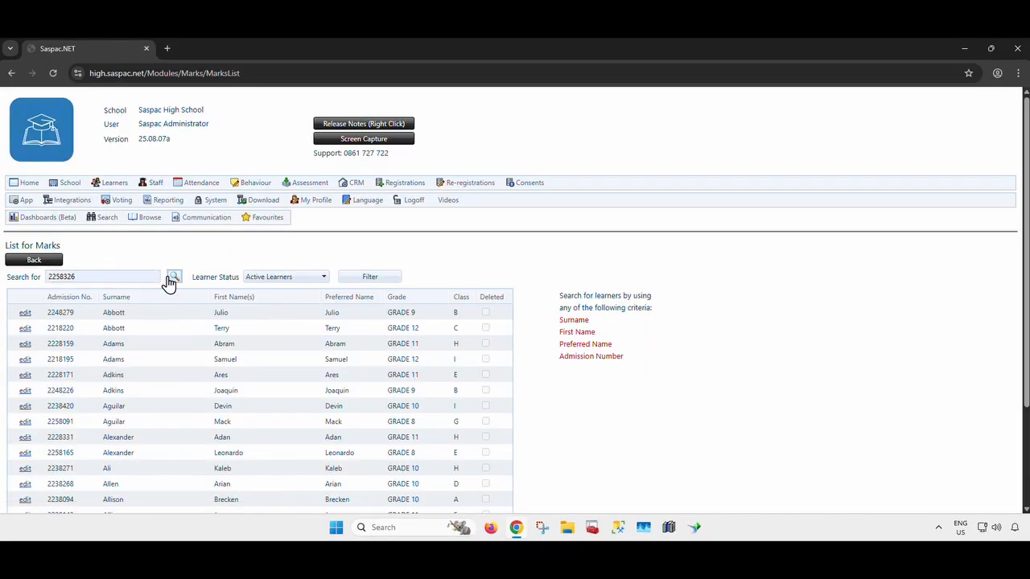
left_click(174, 276)
left_click(28, 313)
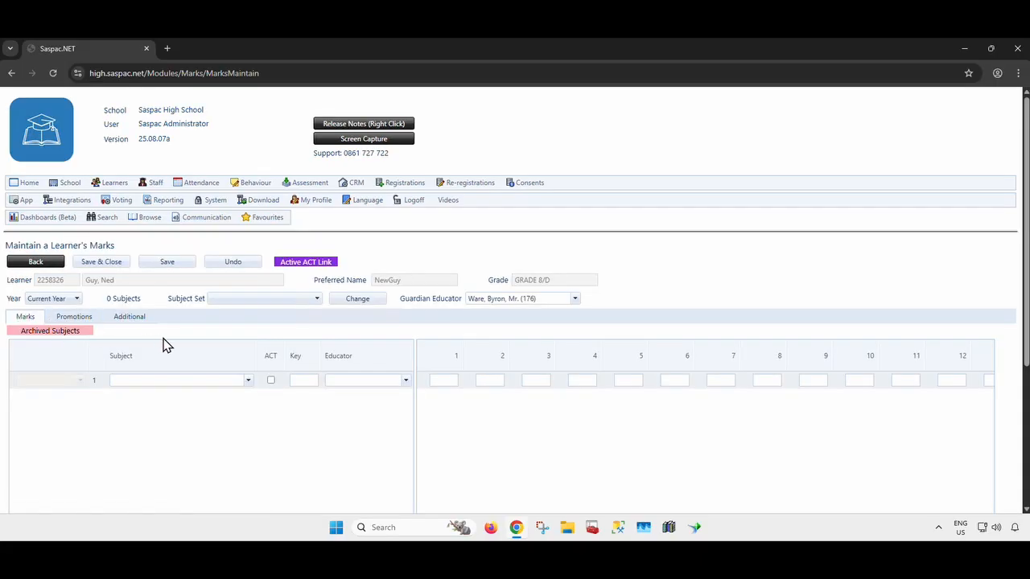
Enter GEOGRAPHY (44G - 0) as the learner's first subject with key X
left_click(248, 382)
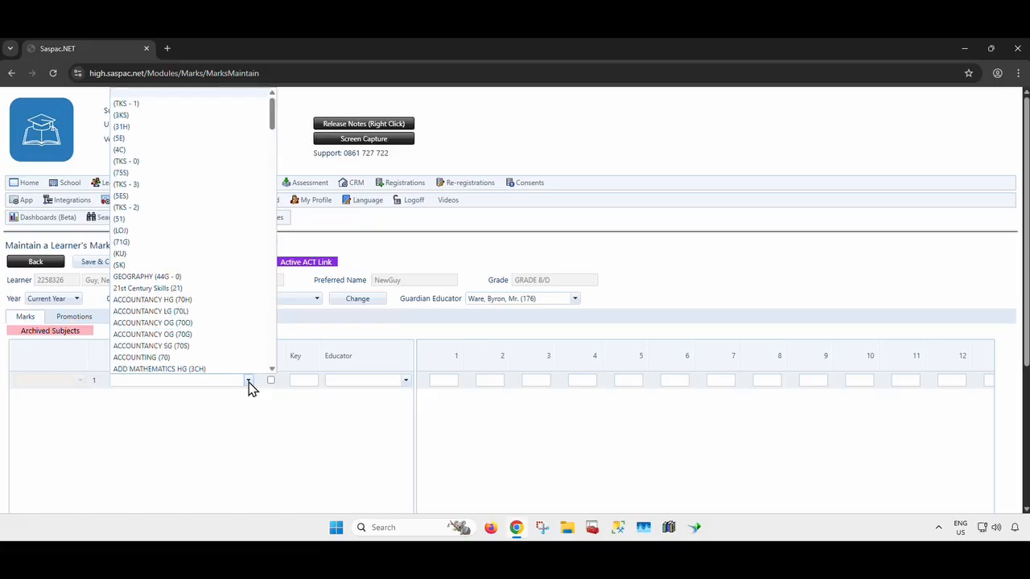
left_click(234, 279)
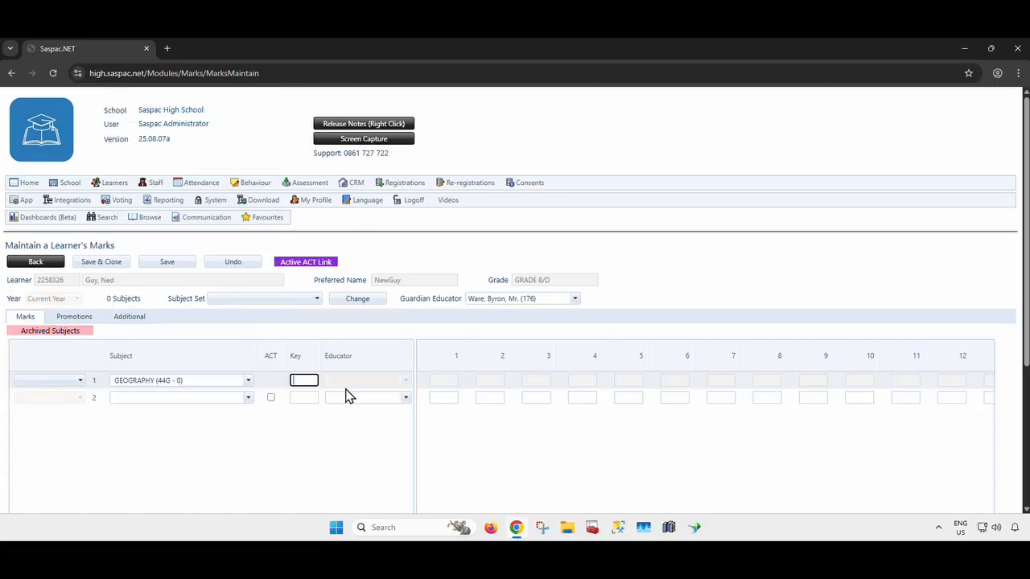
left_click(312, 381)
left_click(316, 408)
Enter ADD MATHEMATICS HG (3CH) as the learner's second subject and assign an educator to it
left_click(248, 397)
left_click(234, 370)
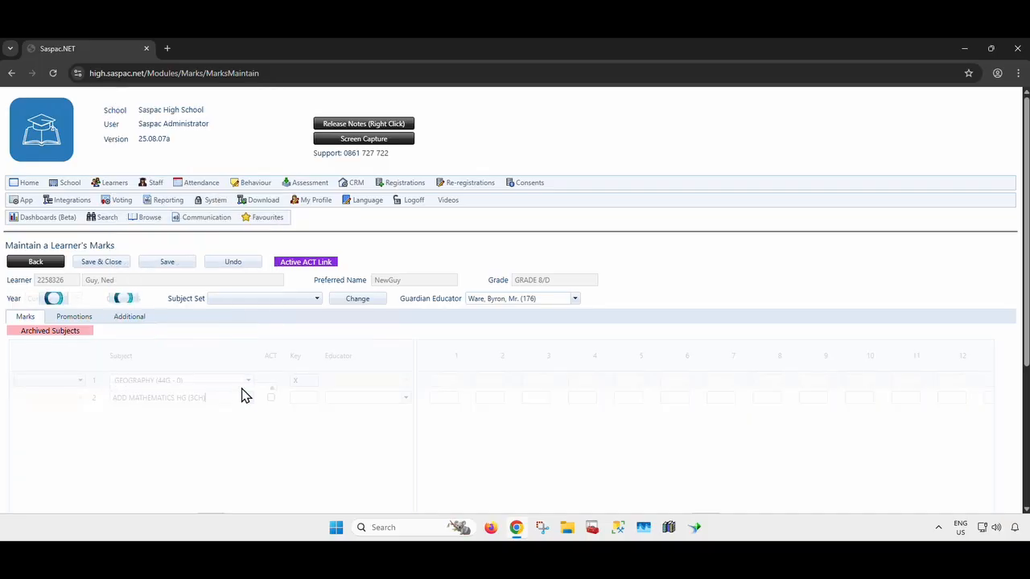
left_click(406, 398)
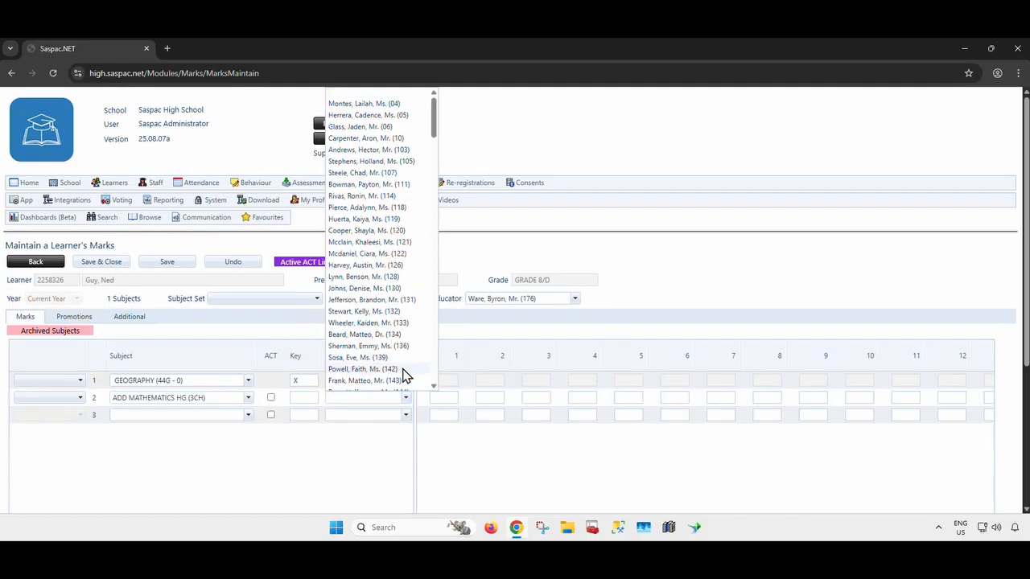
left_click(404, 375)
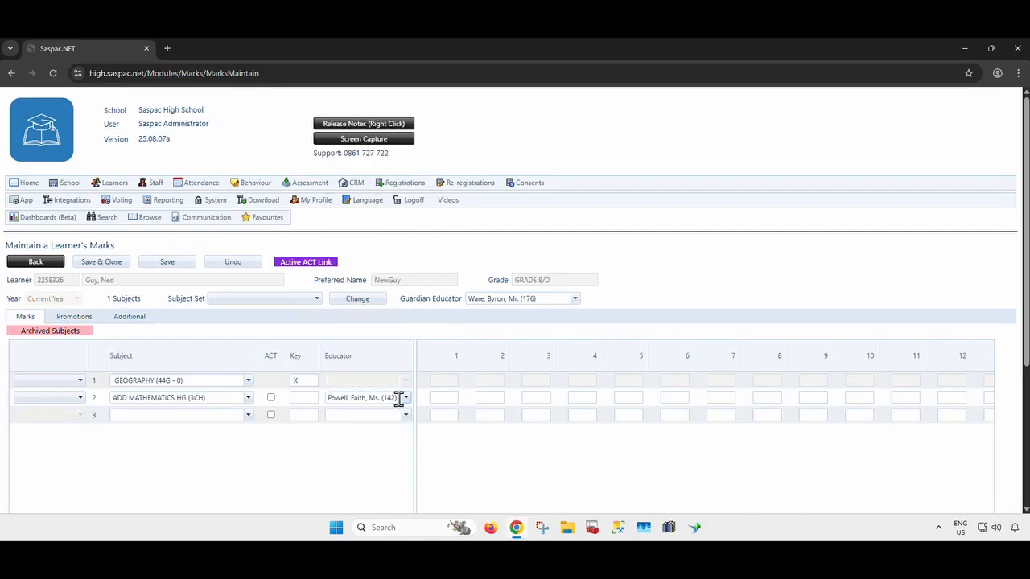
Undo the unsaved subject entries on the learner's marks record
left_click(252, 263)
left_click(449, 305)
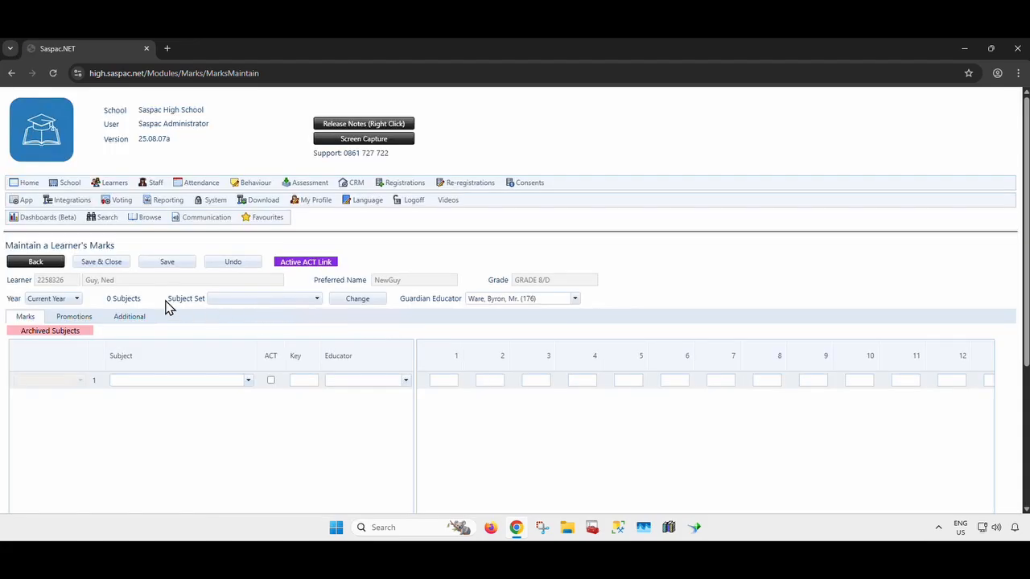
left_click_drag(167, 299, 210, 301)
left_click(204, 319)
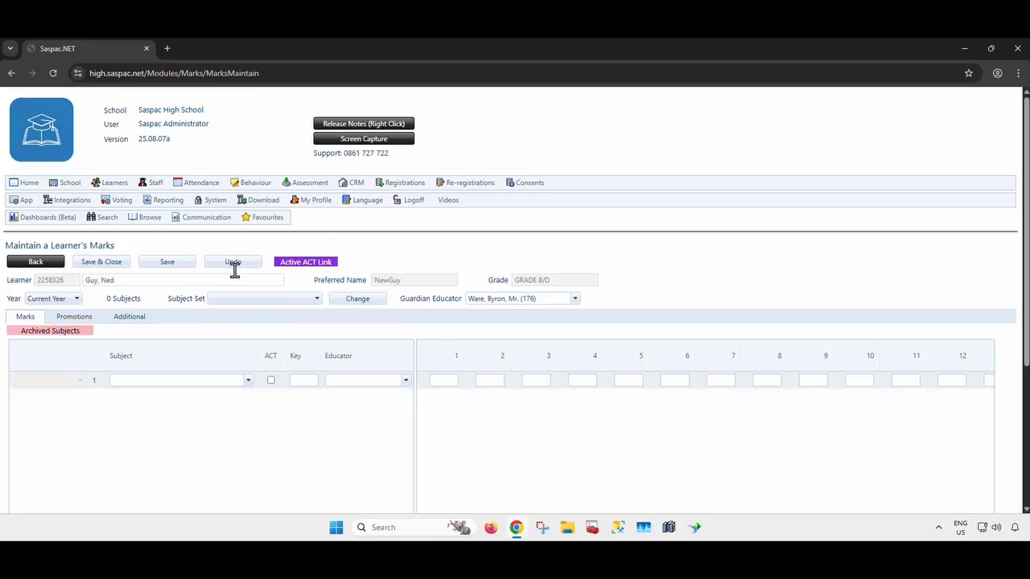
Create a new subject set in the Marks module with code 8D and description GRADE 8 D
mouse_move(295, 183)
left_click(296, 201)
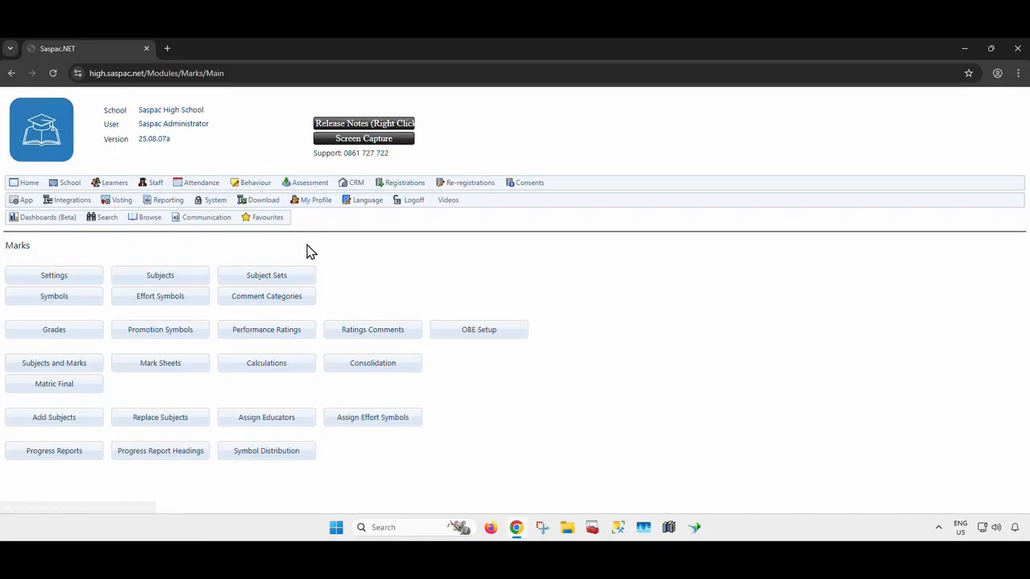
left_click(298, 276)
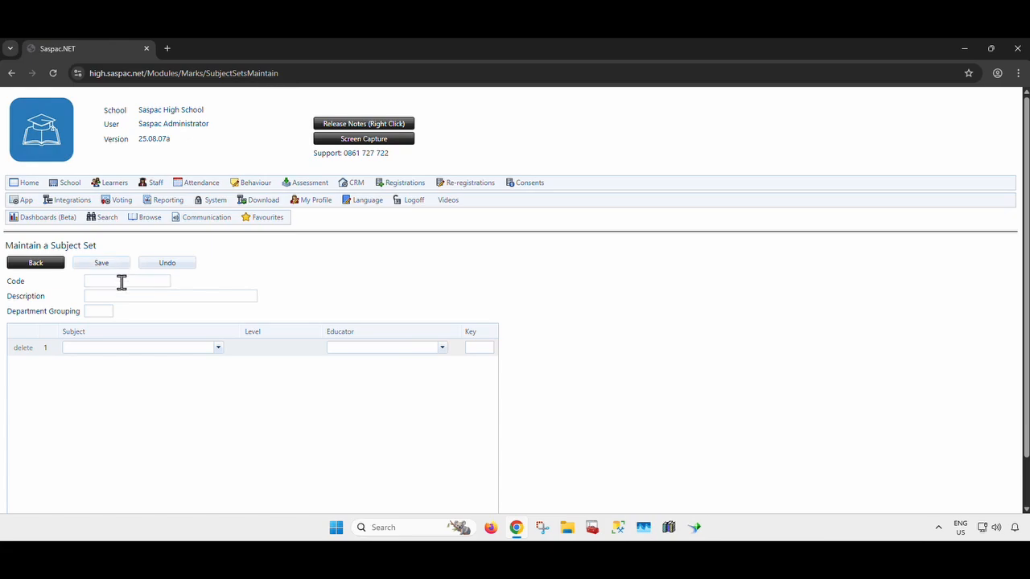
left_click(121, 281)
type("8D")
left_click(121, 294)
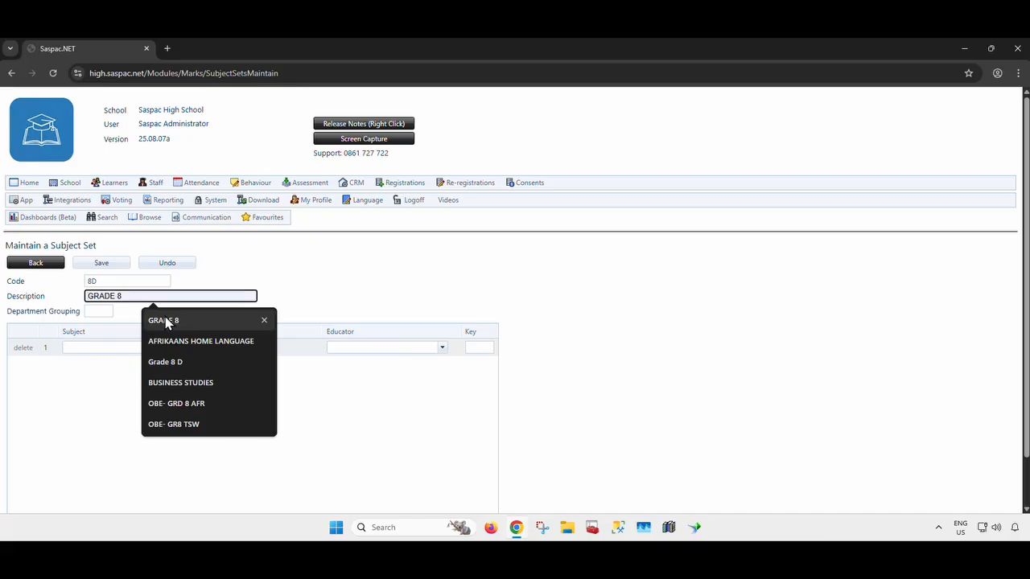
left_click(169, 322)
type("D")
left_click(121, 316)
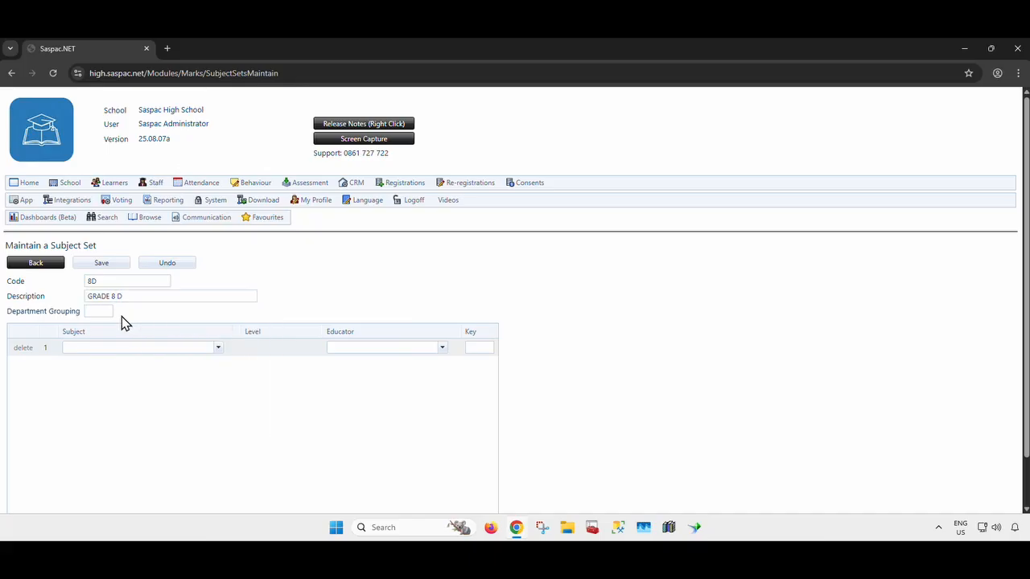
Add ENGLISH HOME LANGUAGE (24) and AFRIKAANS 1ST LANG OG (20G) as the first two subjects and save the completed subject set
left_click(221, 351)
type("engl")
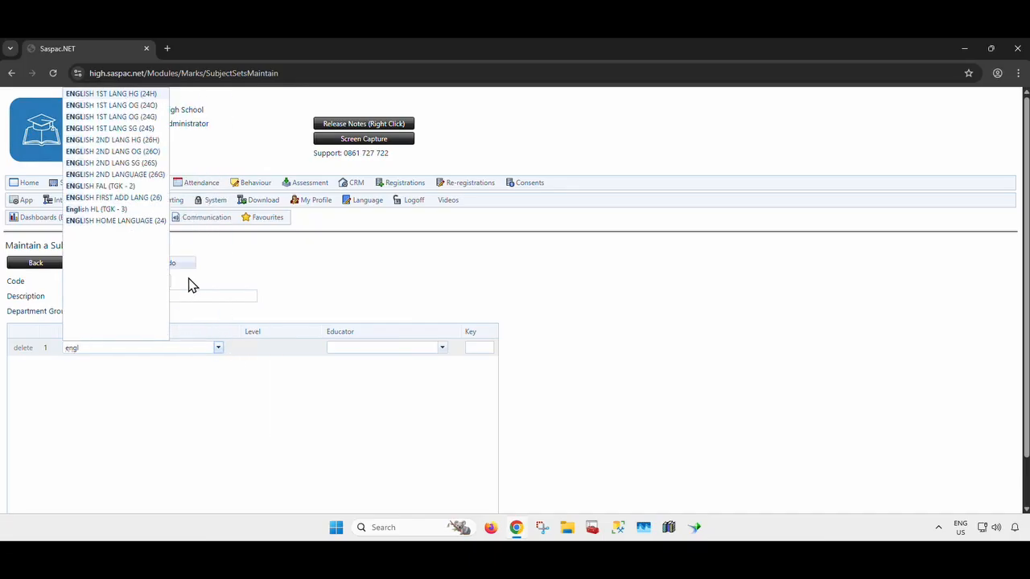
left_click(137, 221)
left_click(221, 364)
type("afrikaa")
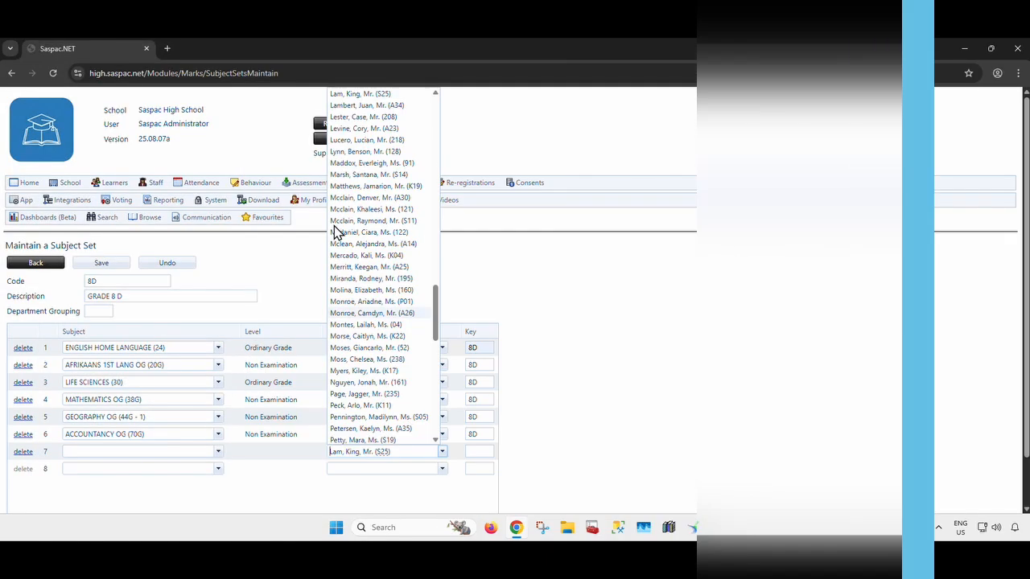
left_click(336, 230)
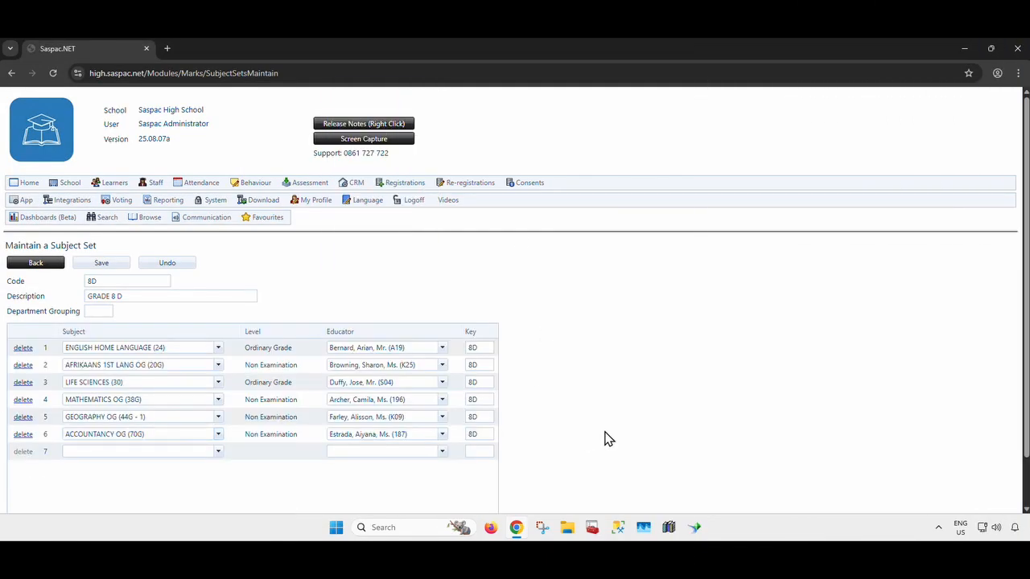
left_click(119, 265)
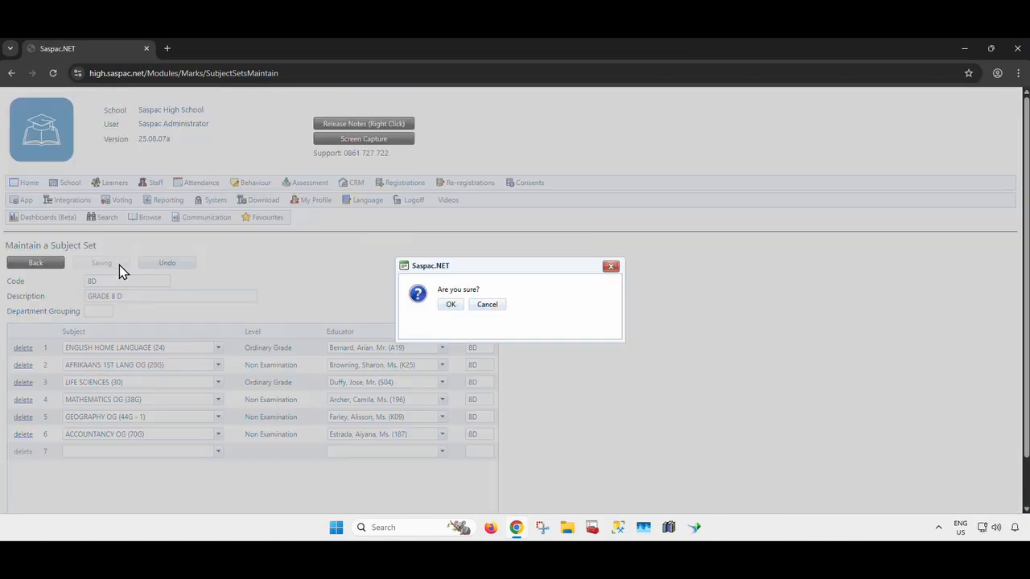
left_click(453, 304)
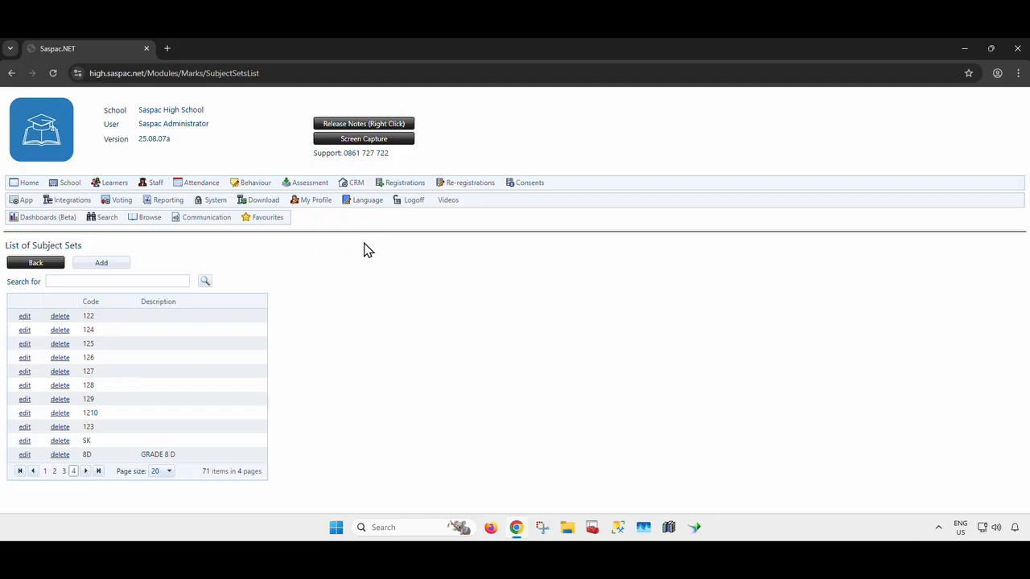
Open the new Grade 8 learner's marks record from Subjects and Marks in the Marks module
left_click(307, 200)
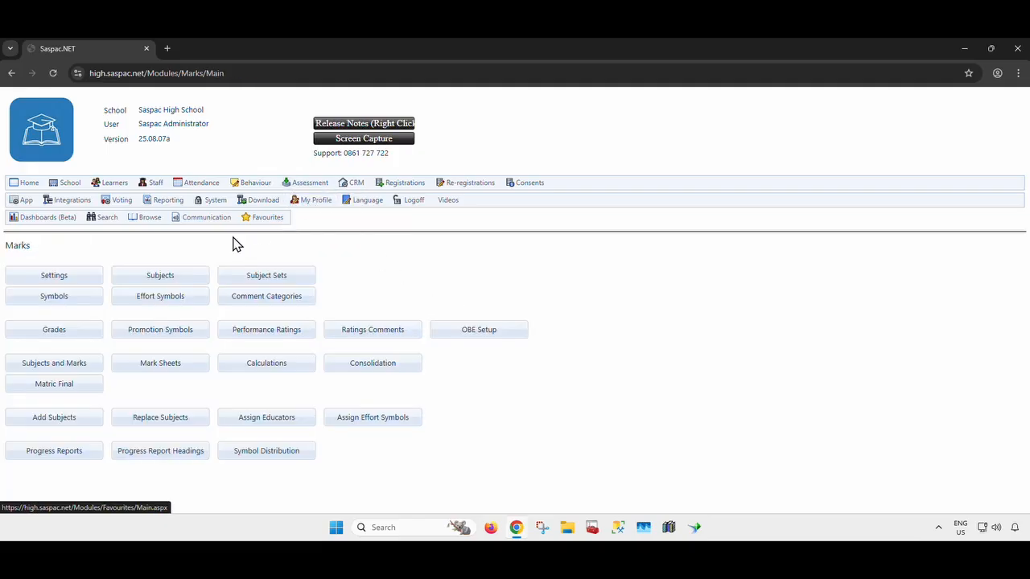
left_click(83, 365)
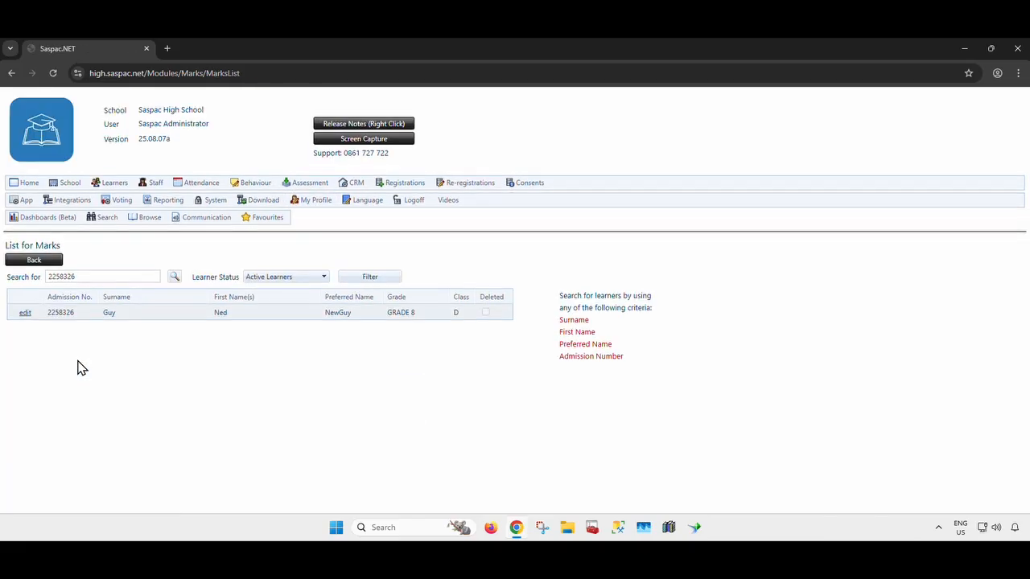
left_click(25, 315)
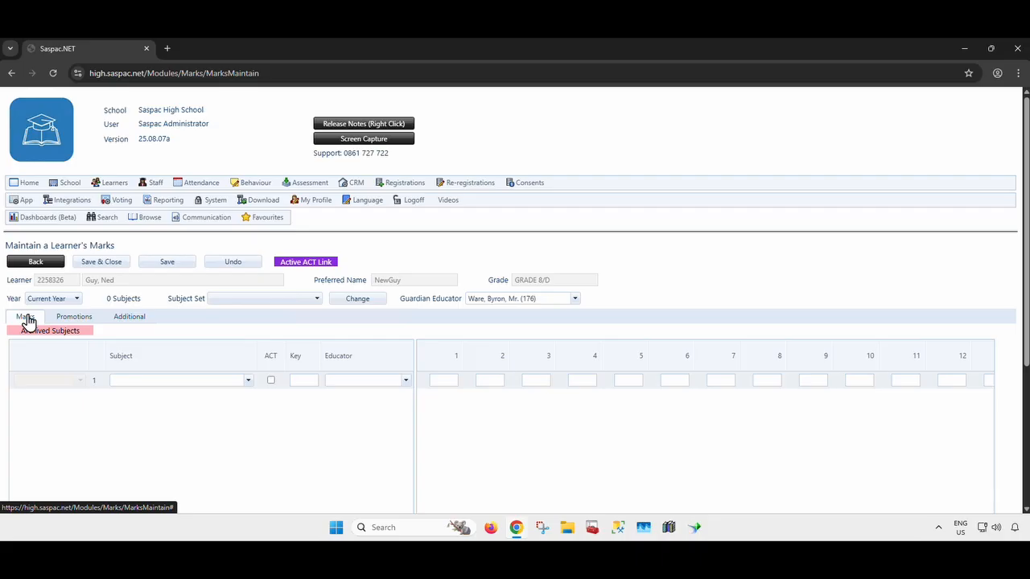
Update the learner's subjects from the GRADE 8 D subject set and save the marks record
left_click(316, 299)
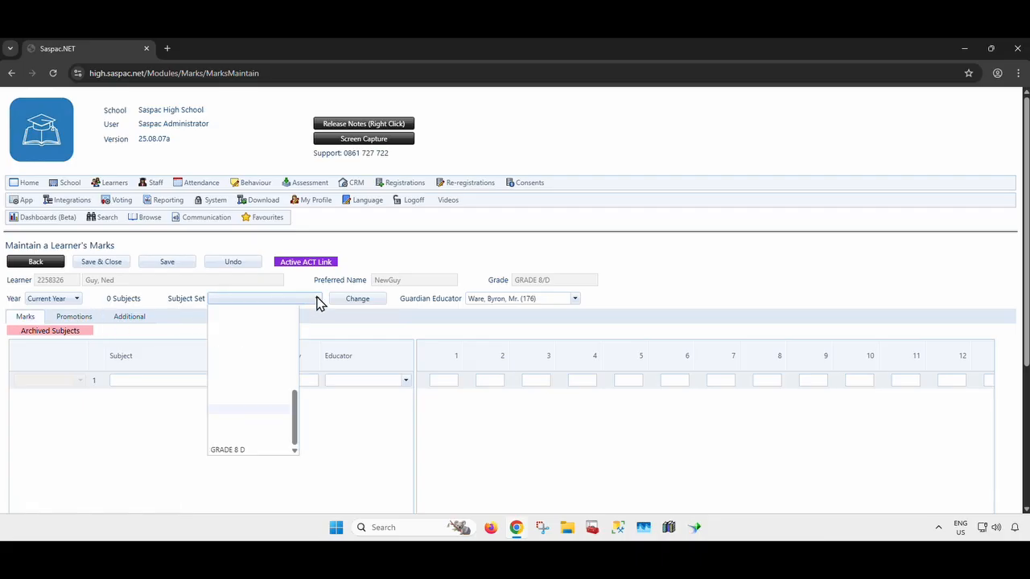
left_click(265, 507)
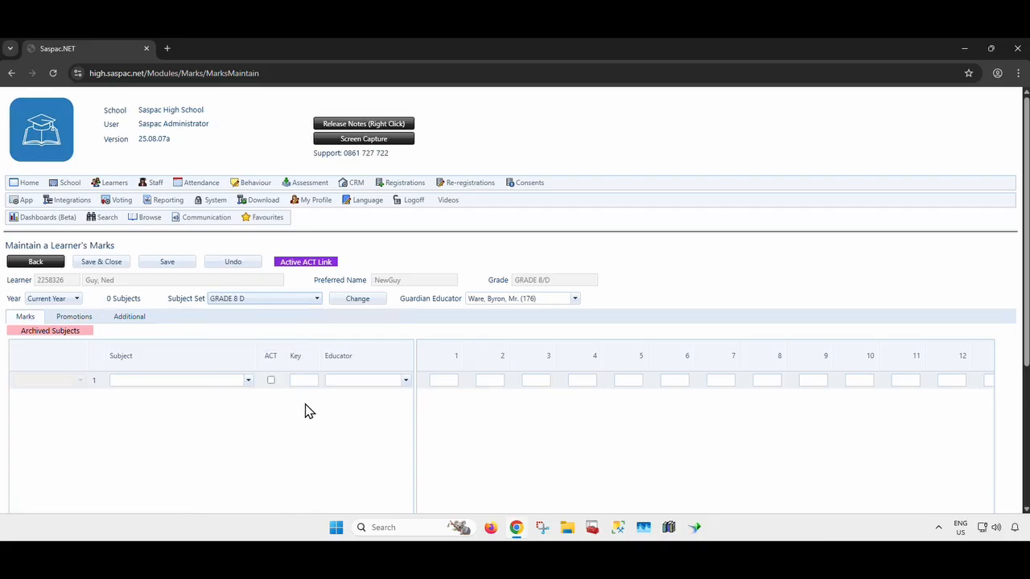
left_click(348, 299)
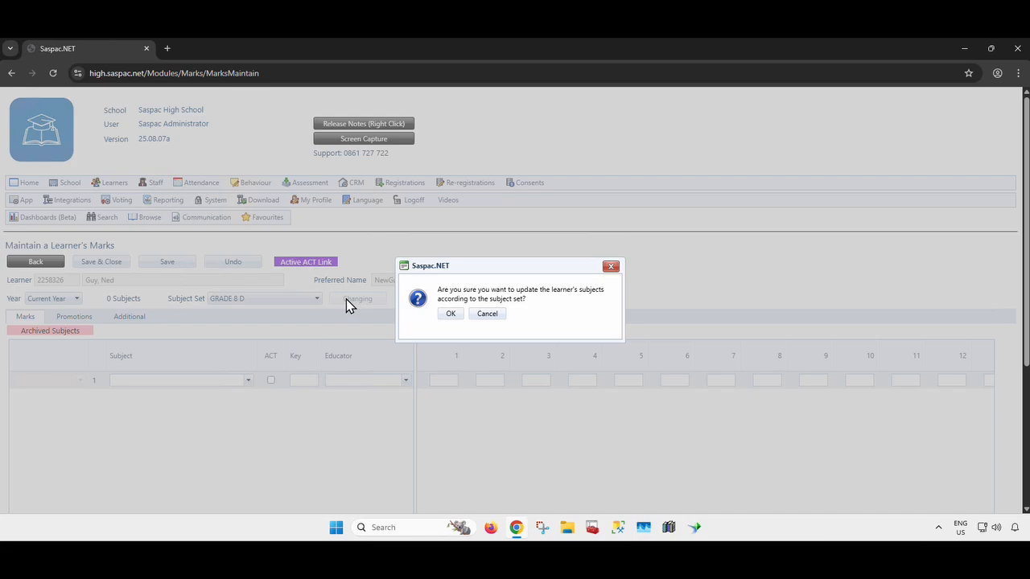
left_click(447, 314)
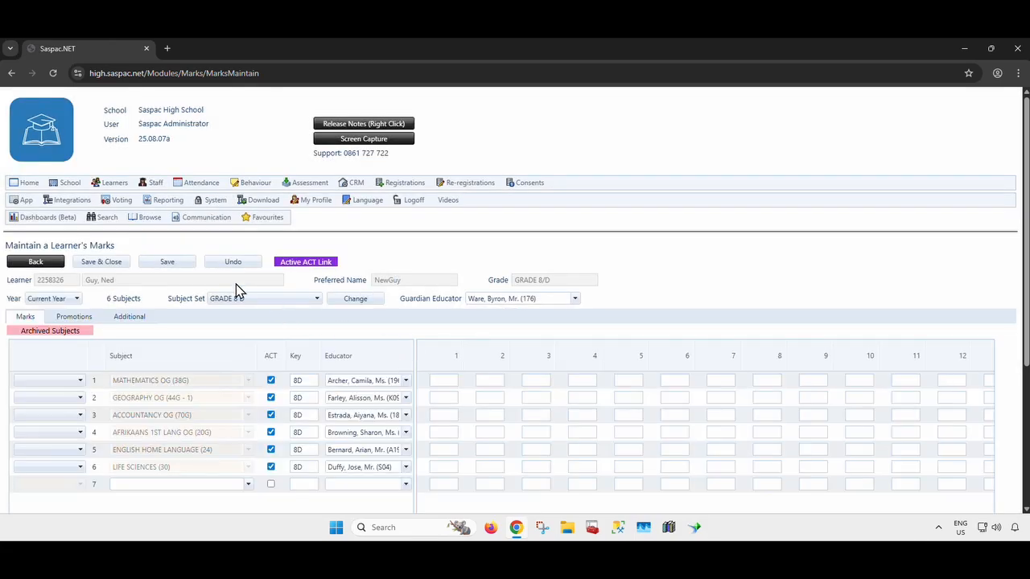
left_click(185, 263)
left_click(453, 312)
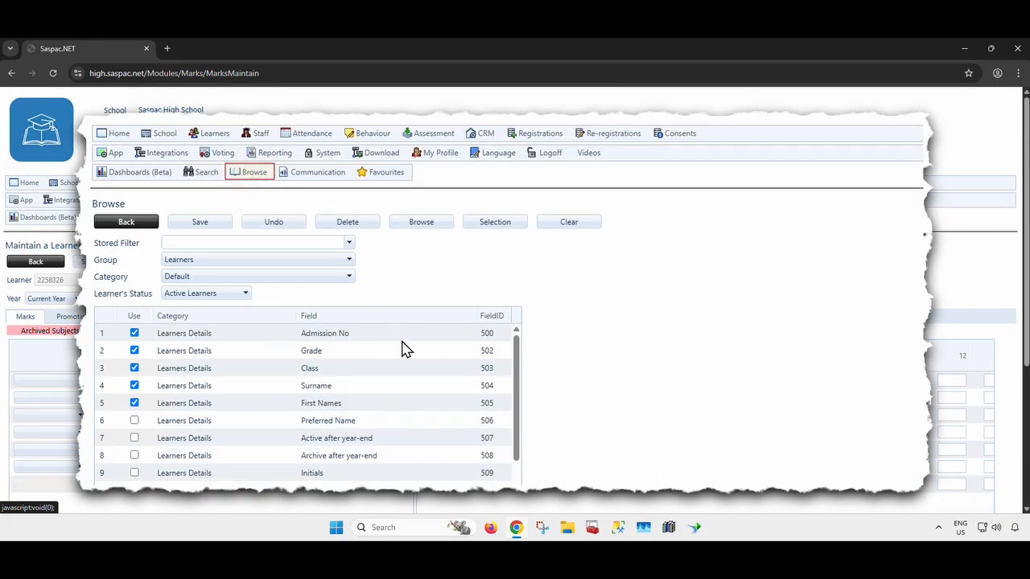
Browse active learners with the Subject Set field included, filtered by grade and class D, and select the first learner's Subject Set cell
scroll(404, 349, "down", 5)
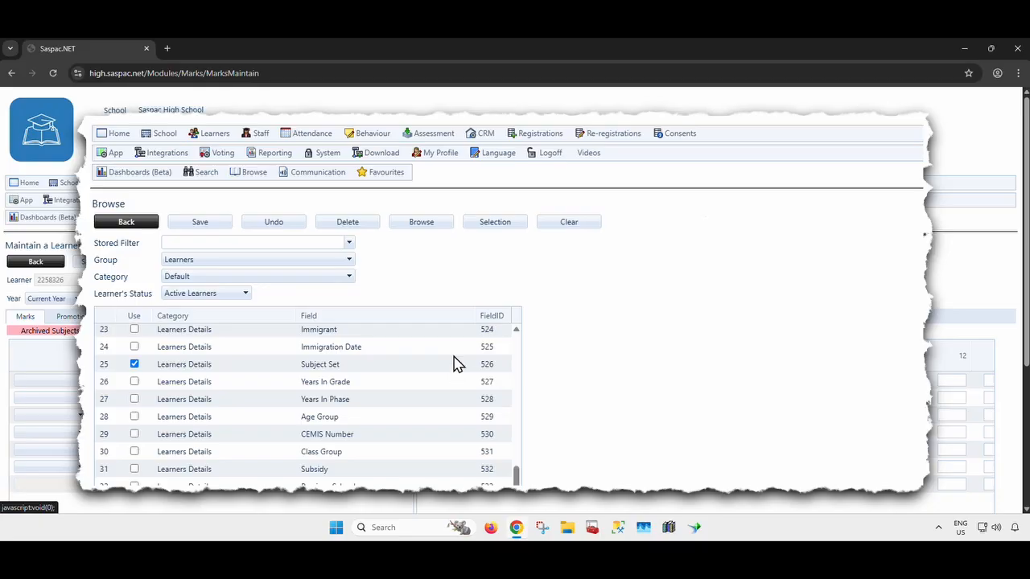
left_click(495, 223)
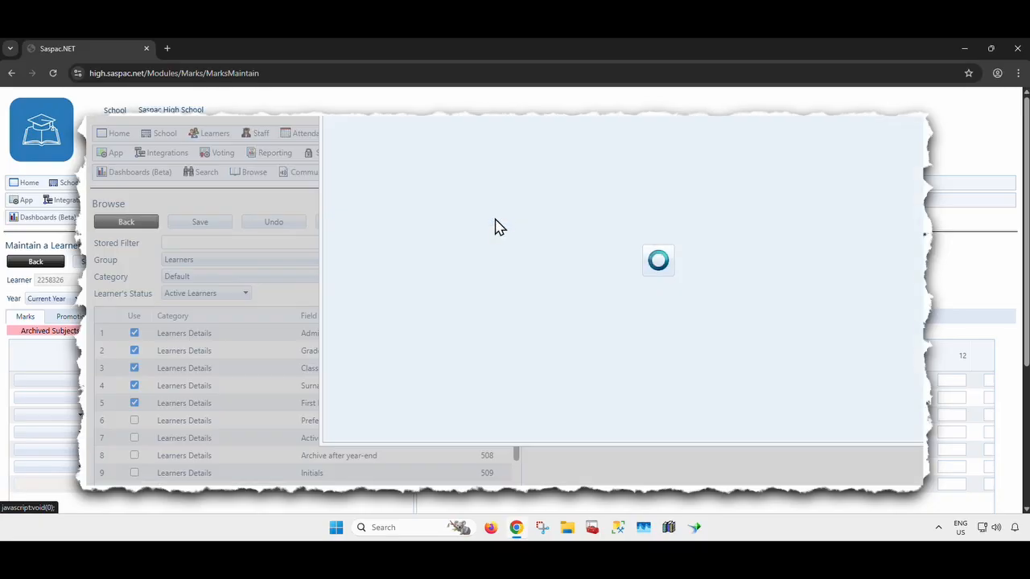
left_click(409, 155)
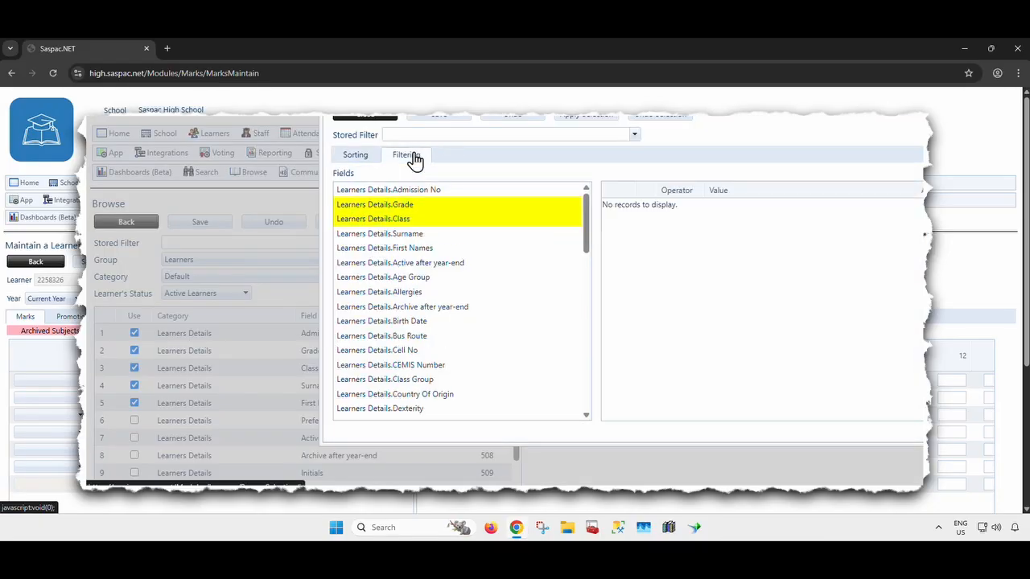
left_click(420, 207)
left_click(444, 218)
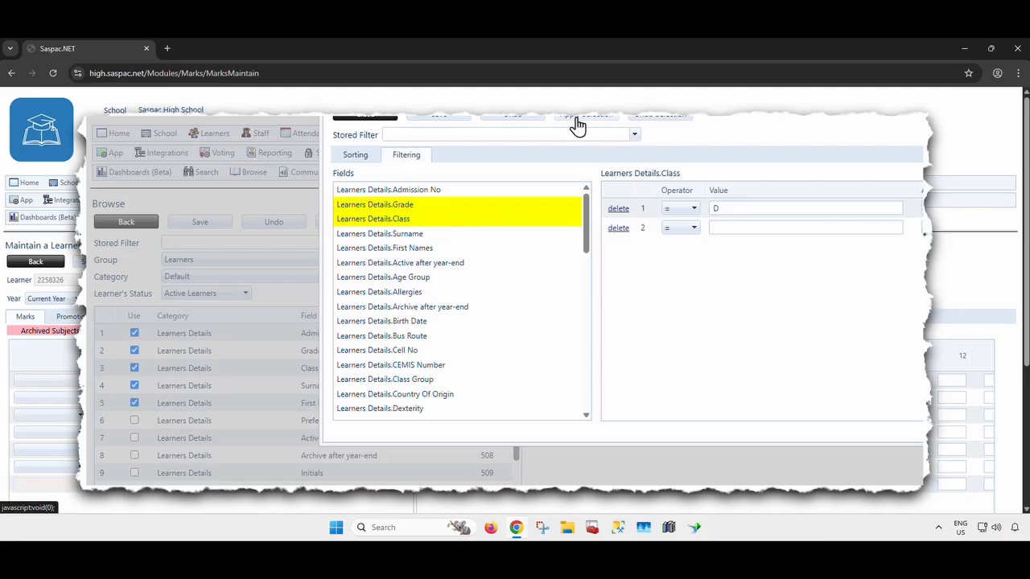
left_click(381, 119)
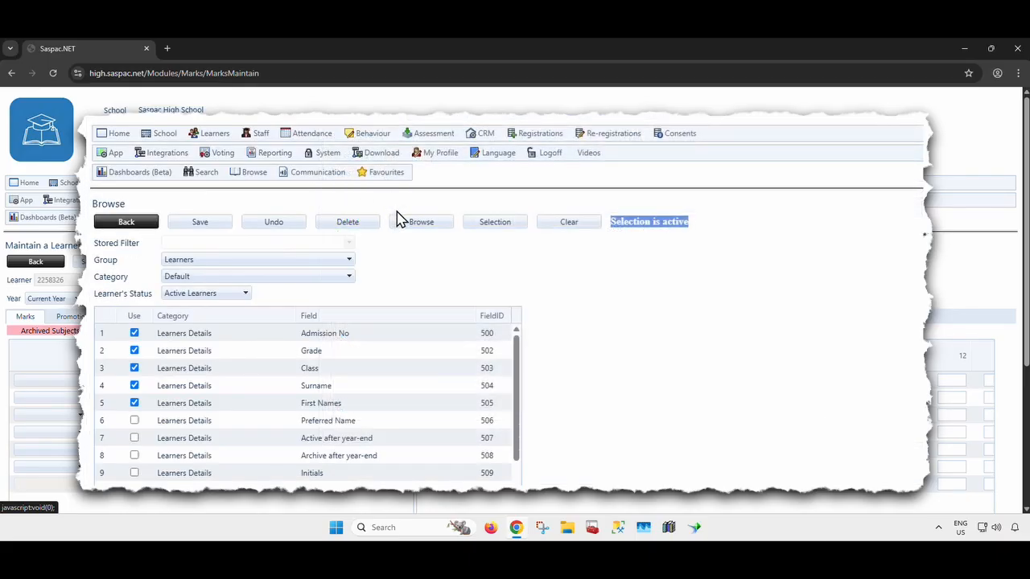
left_click(421, 229)
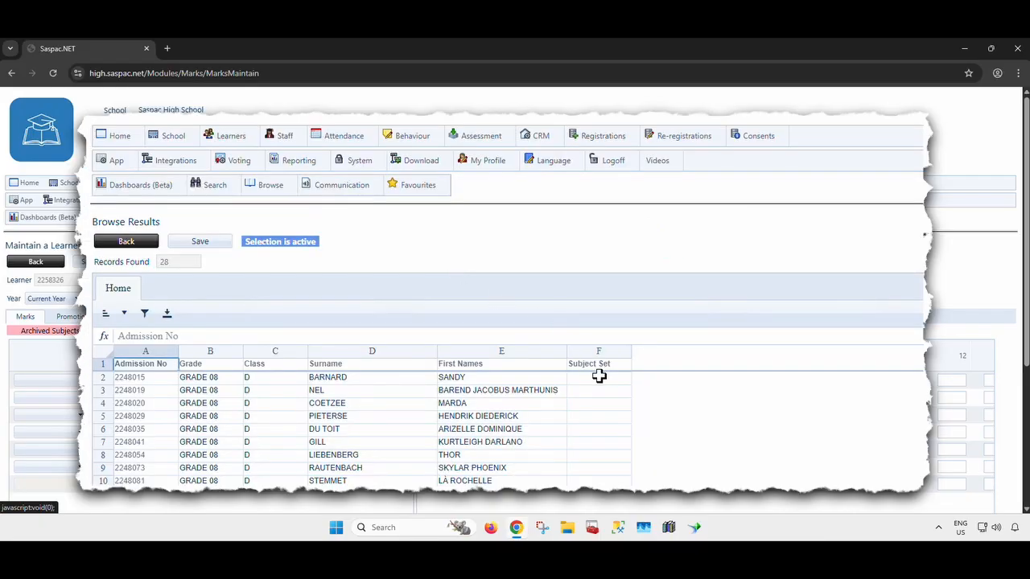
left_click(599, 376)
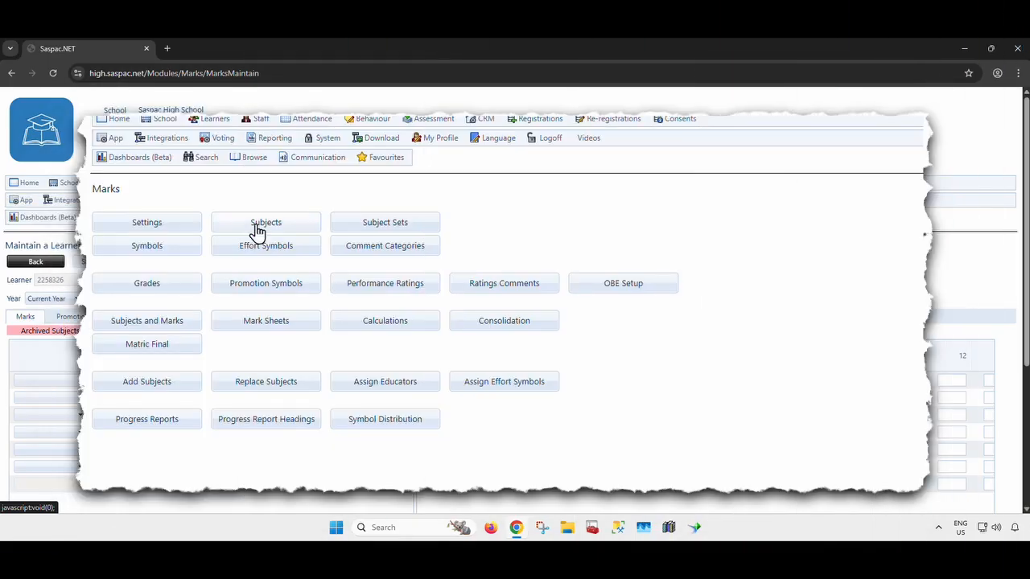
Open Add Subjects from Subject Sets and set the learner filter's Grade field to GRADE 8
left_click(191, 382)
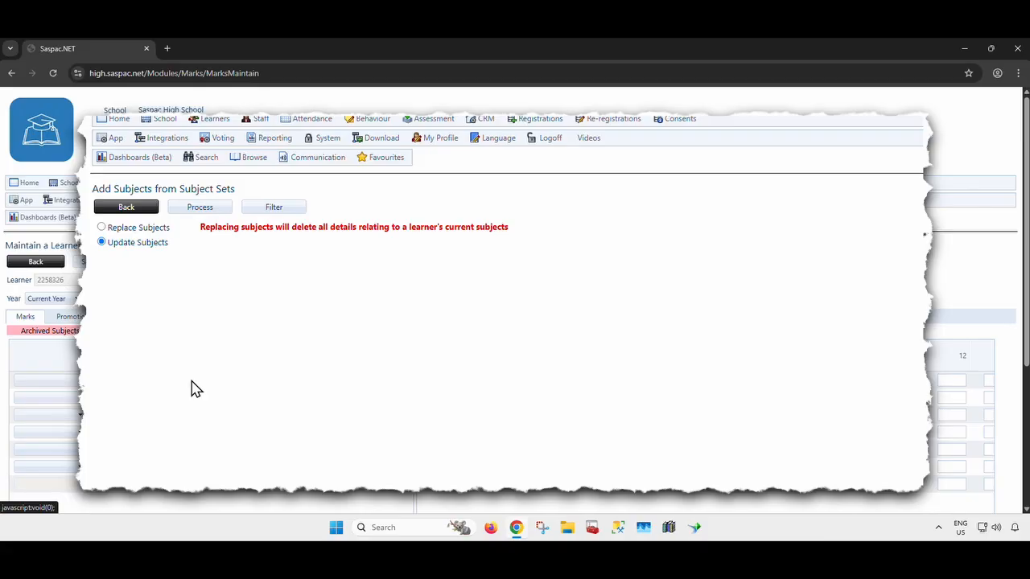
left_click(274, 210)
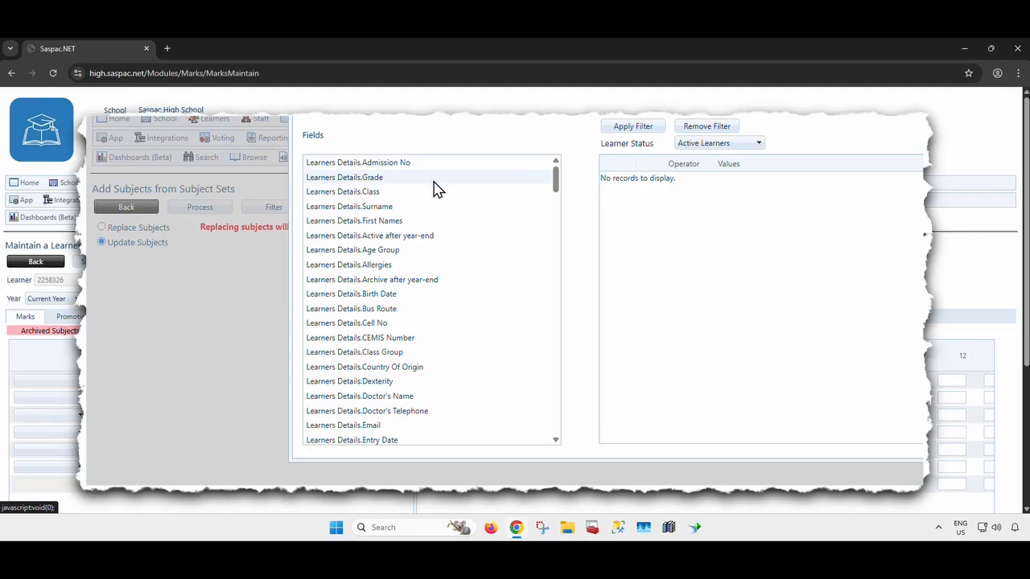
left_click(433, 185)
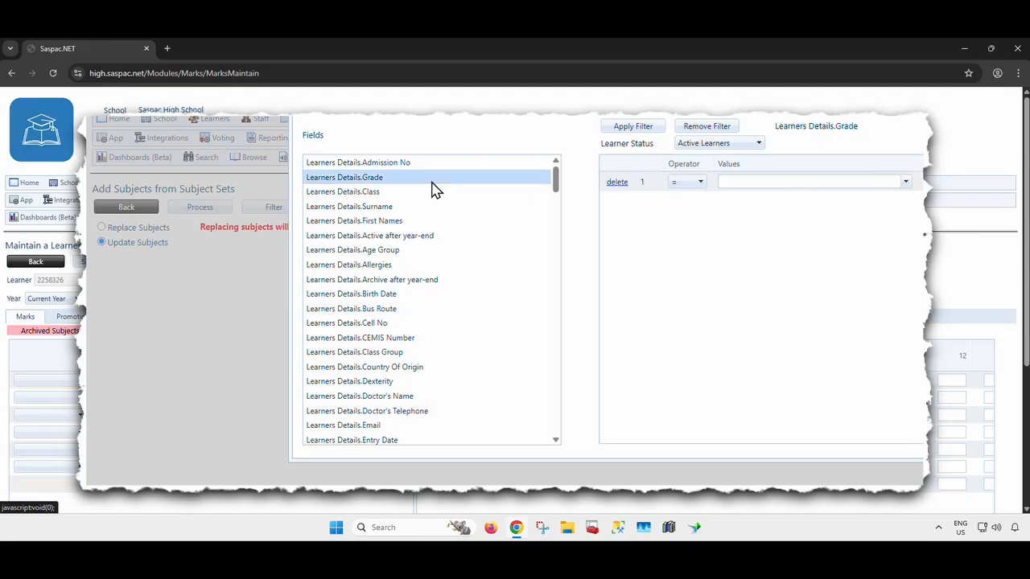
left_click(825, 181)
left_click(765, 234)
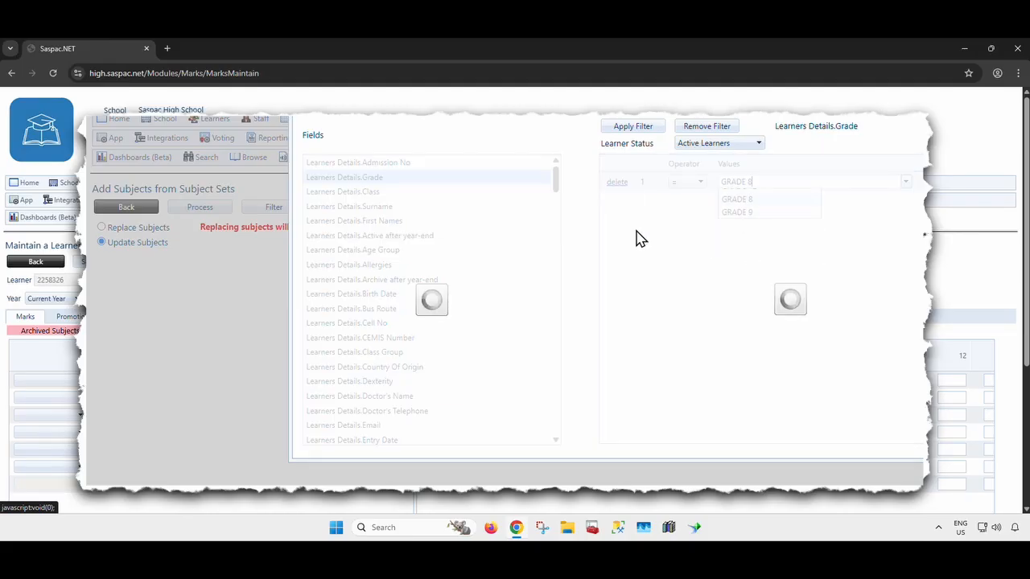
Restrict the filter to class D, apply it, and process the subject set additions with Update Subjects
left_click(426, 193)
left_click(784, 182)
type("D")
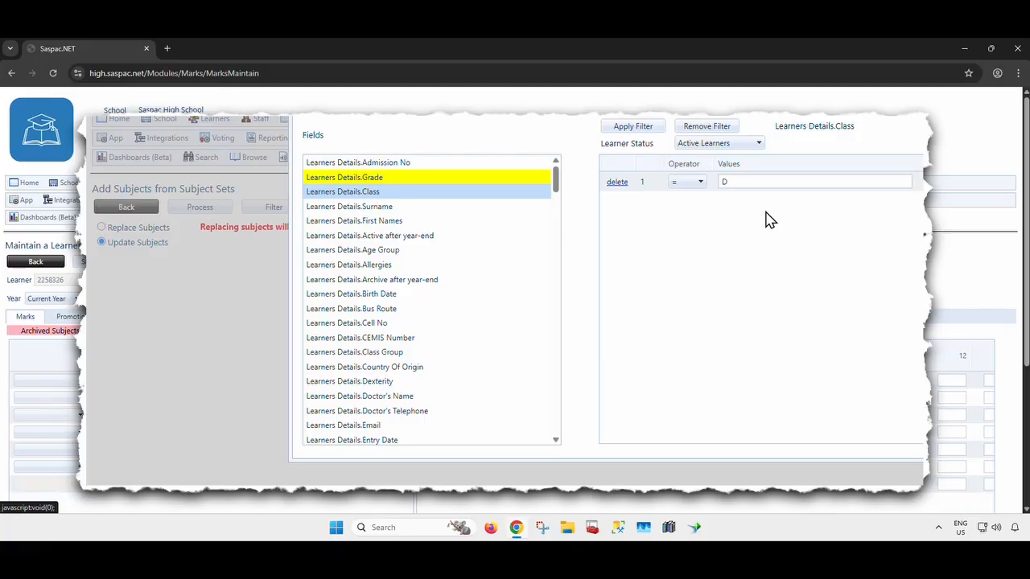
left_click(636, 127)
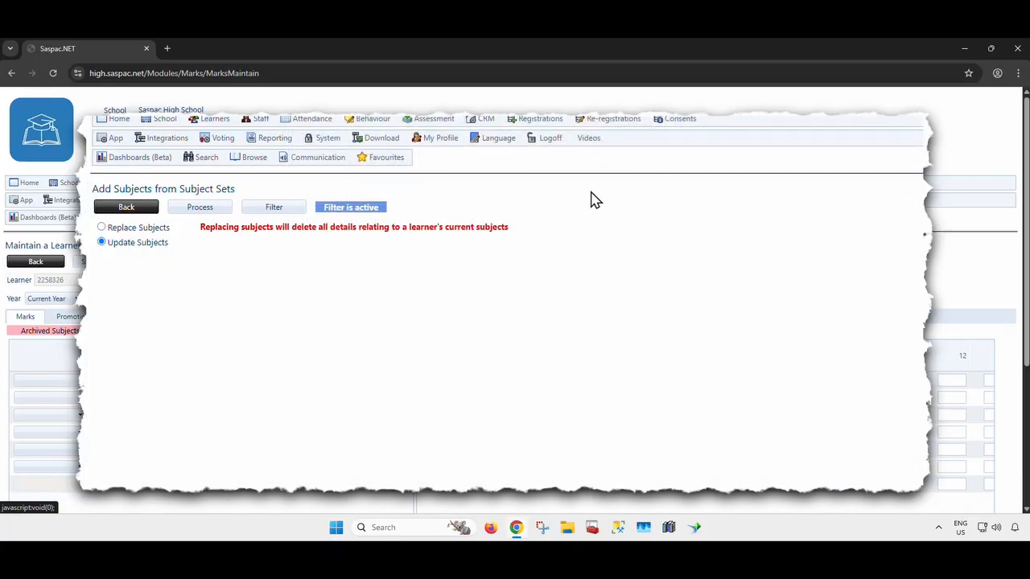
left_click(201, 207)
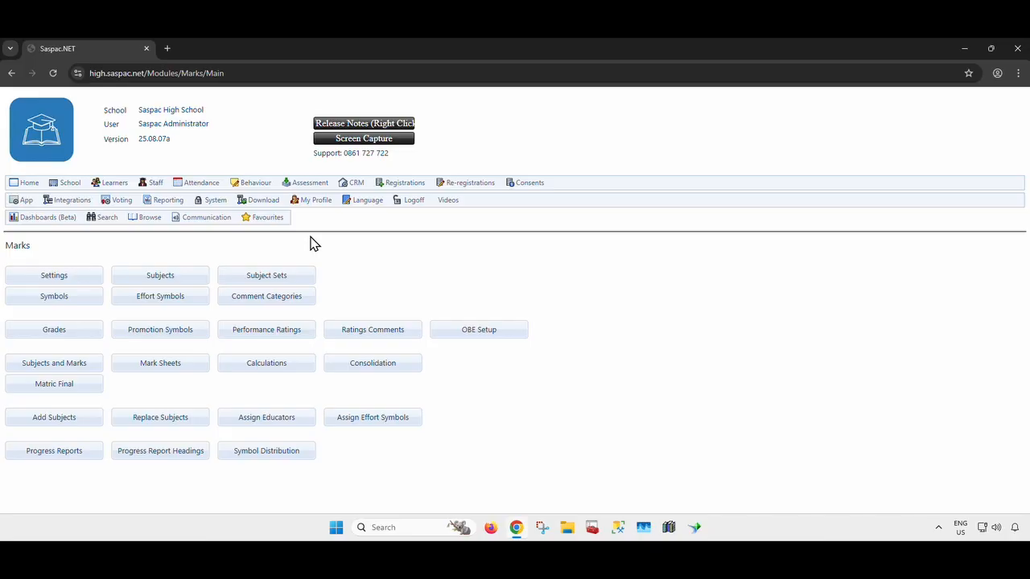
Open Assign Educators in the Marks module for GRADE 8 and show all classes/keys
left_click(291, 416)
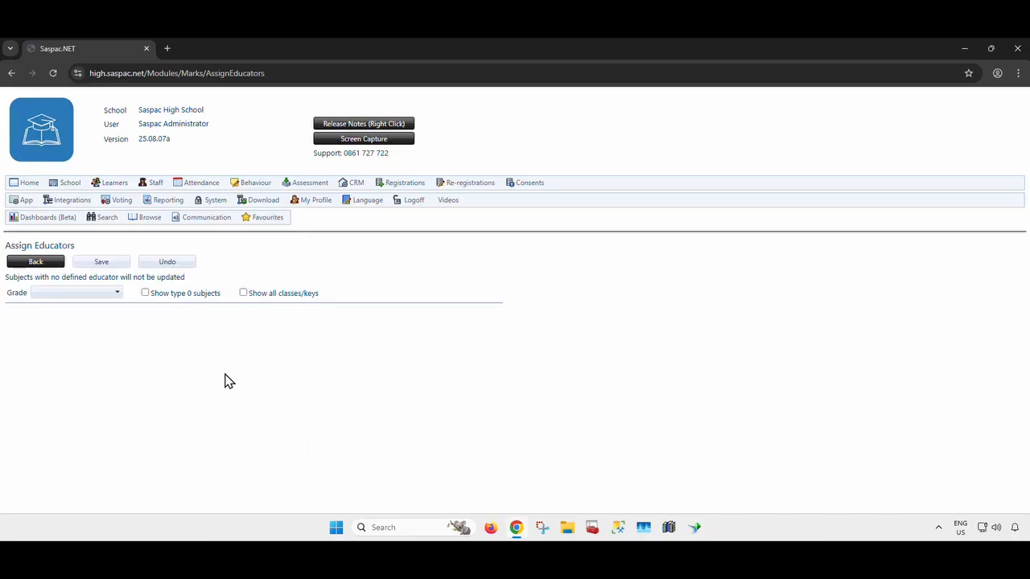
left_click(104, 294)
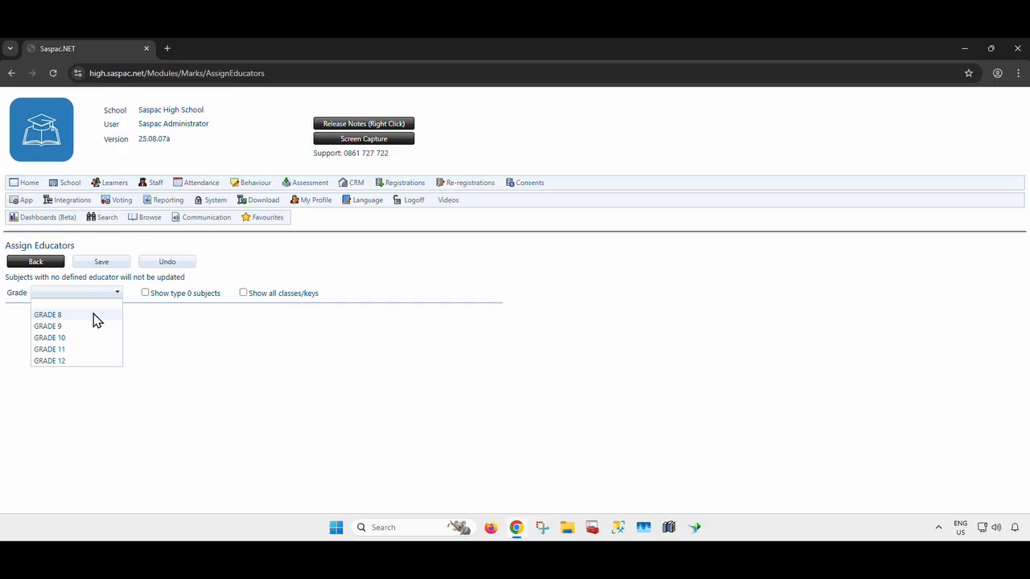
left_click(95, 316)
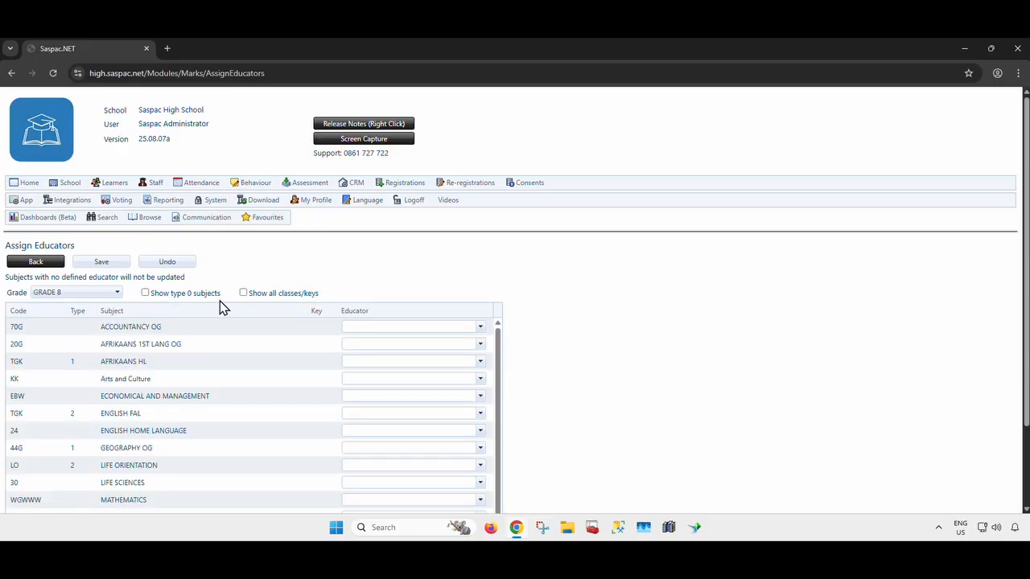
scroll(222, 304, "down", 1)
scroll(503, 278, "down", 1)
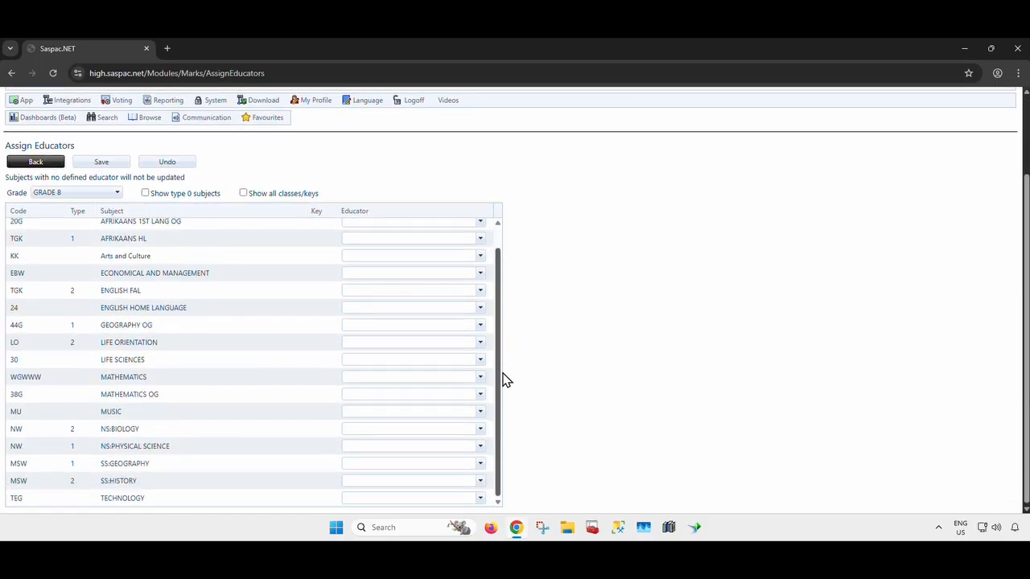
scroll(511, 259, "up", 1)
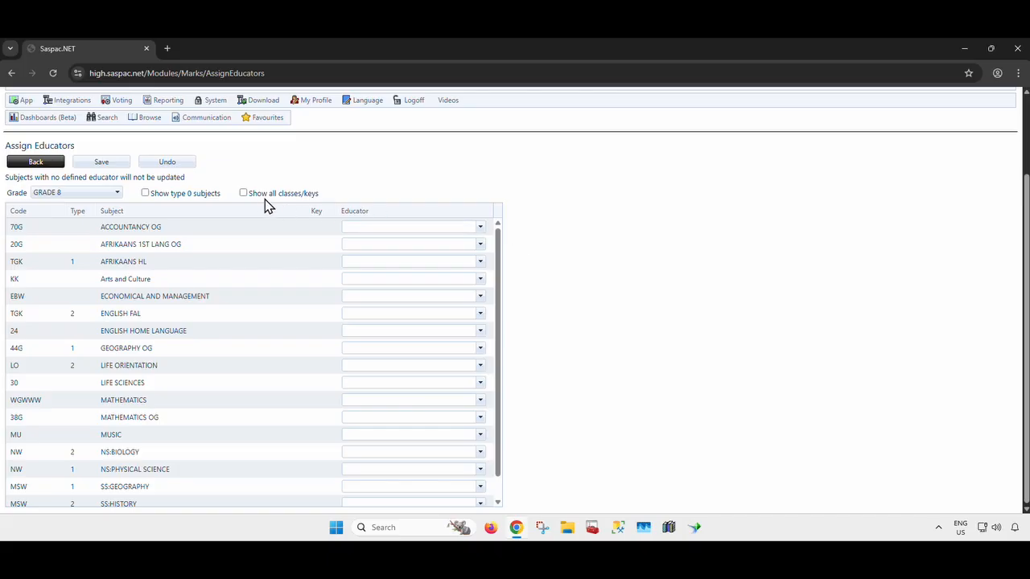
left_click(244, 194)
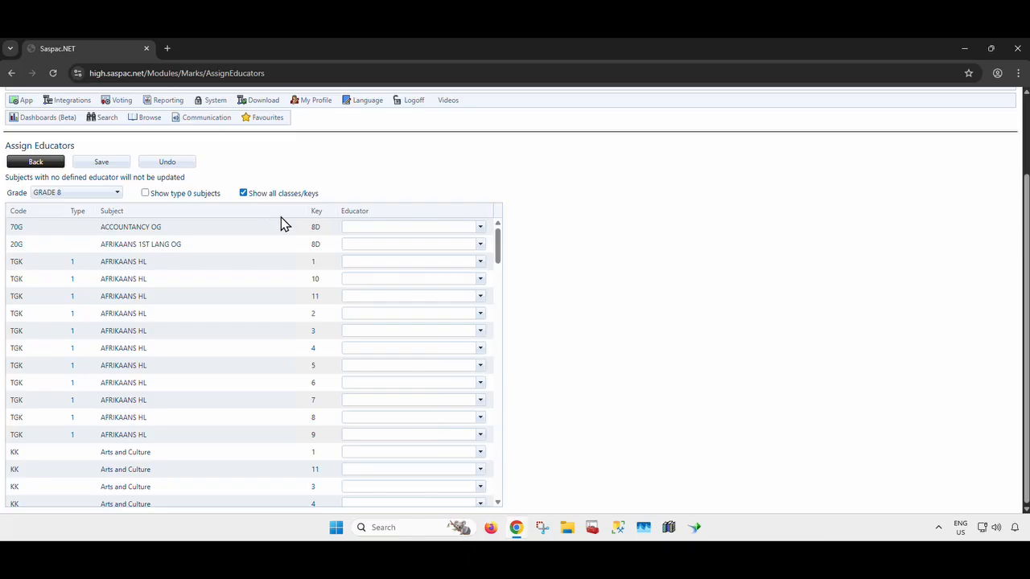
Assign an educator each to ACCOUNTANCY OG and AFRIKAANS 1ST LANG OG for key 8D and save the assignments
left_click(483, 228)
scroll(446, 387, "down", 10)
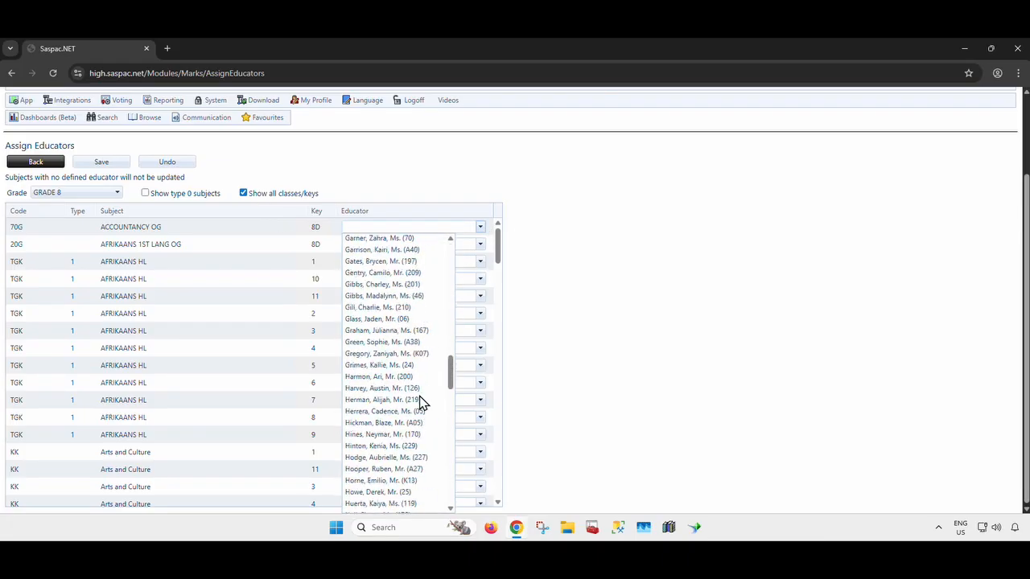
left_click(405, 356)
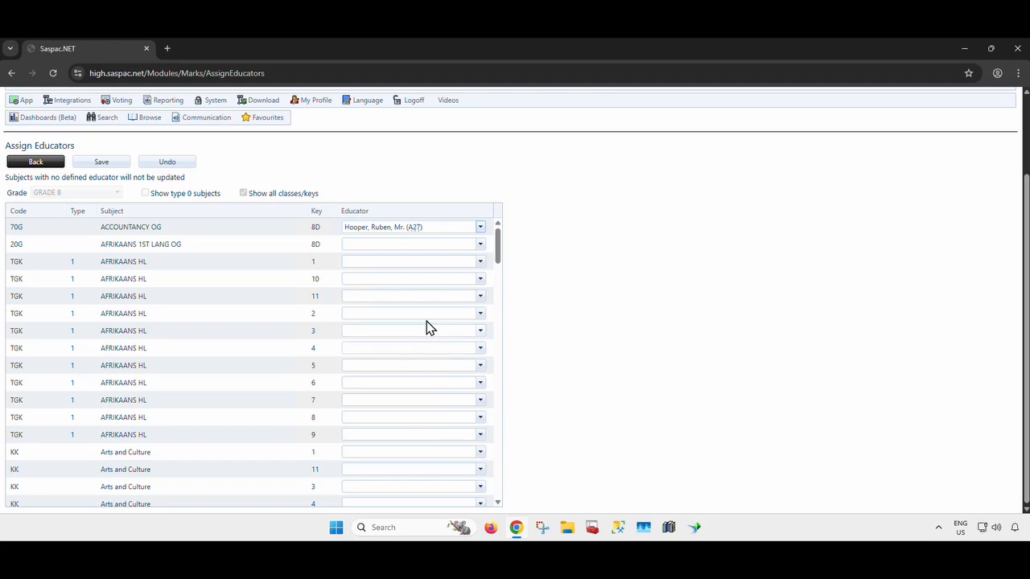
left_click(480, 244)
scroll(398, 402, "down", 5)
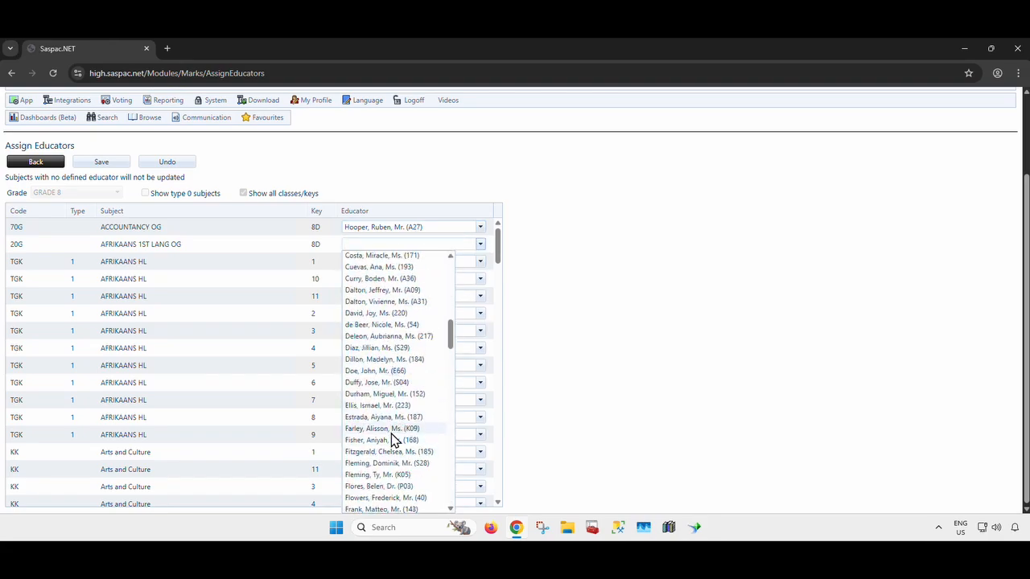
scroll(390, 442, "down", 5)
left_click(385, 439)
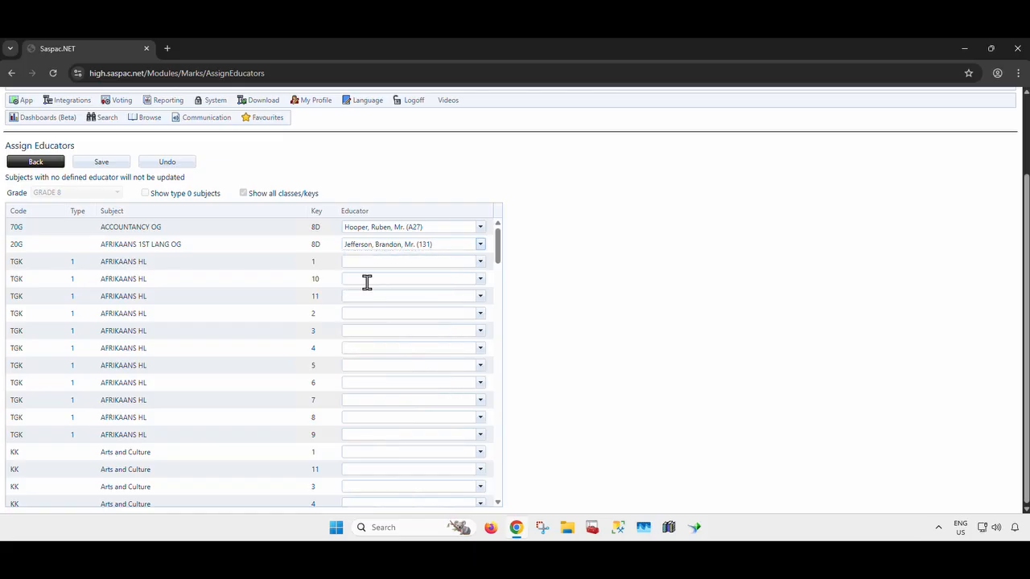
left_click(102, 161)
left_click(450, 306)
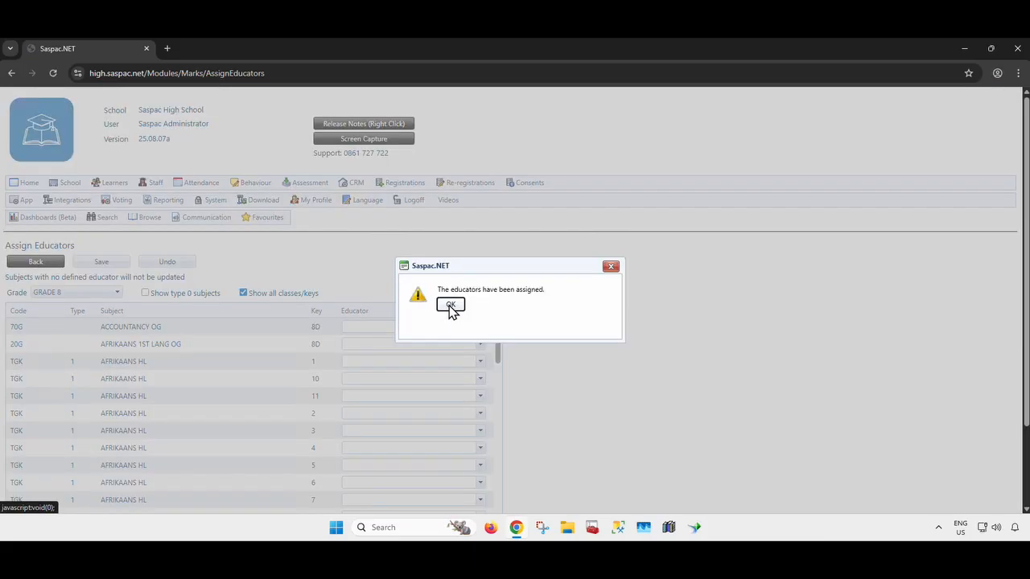
left_click(450, 306)
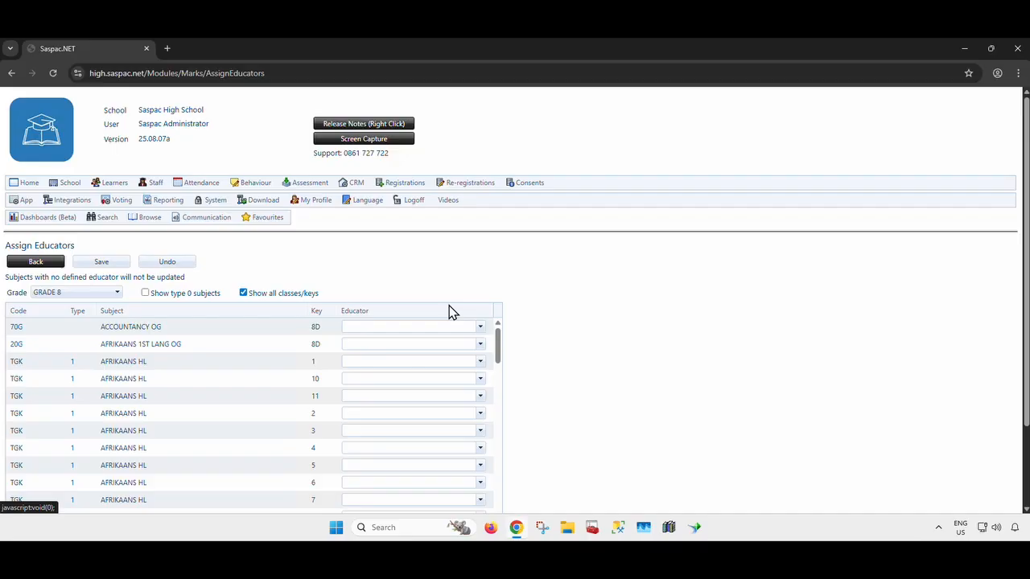
Reopen the Grade 8 learner's marks record to check the assigned educators
mouse_move(310, 185)
left_click(320, 201)
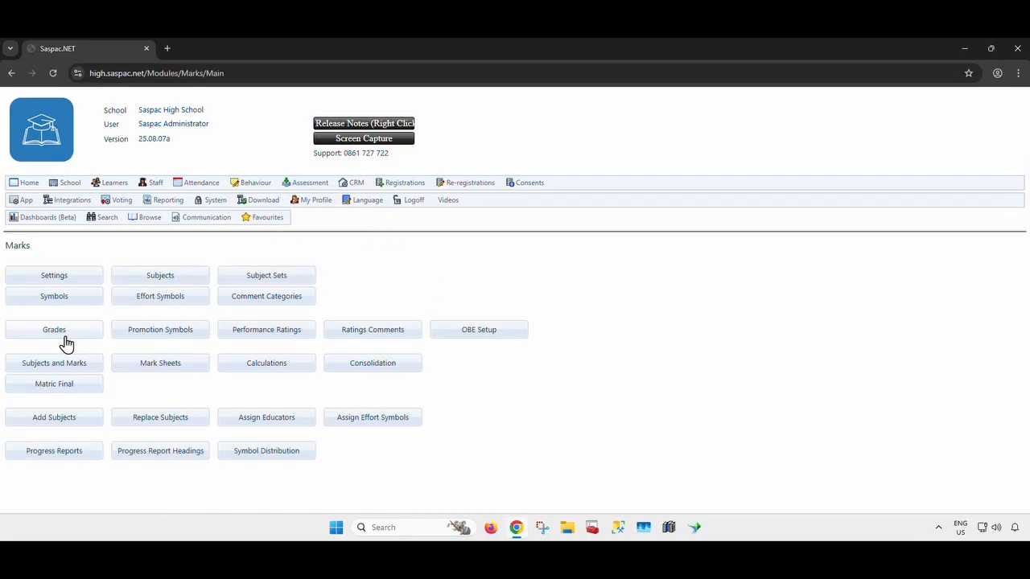
left_click(51, 365)
left_click(25, 313)
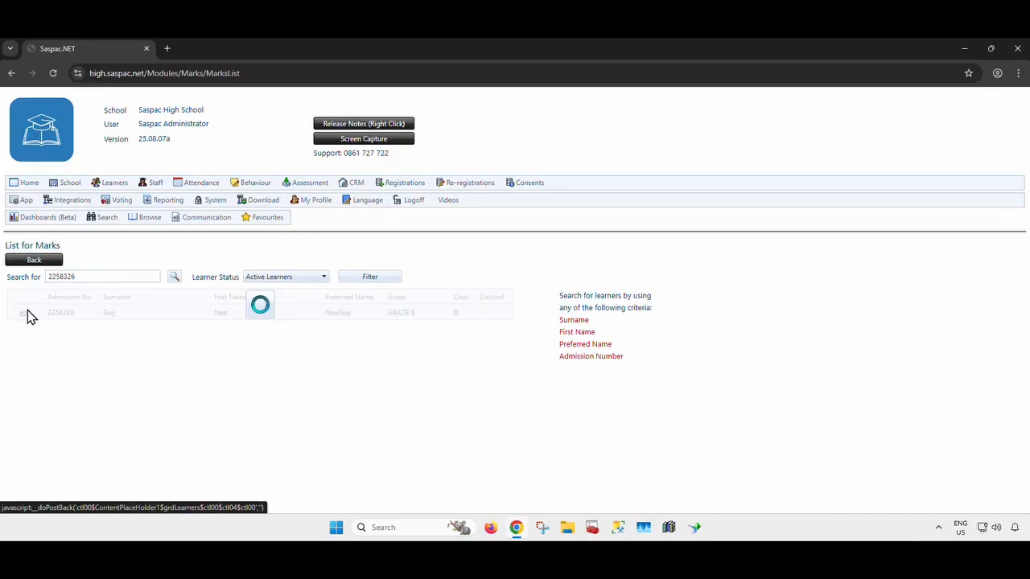